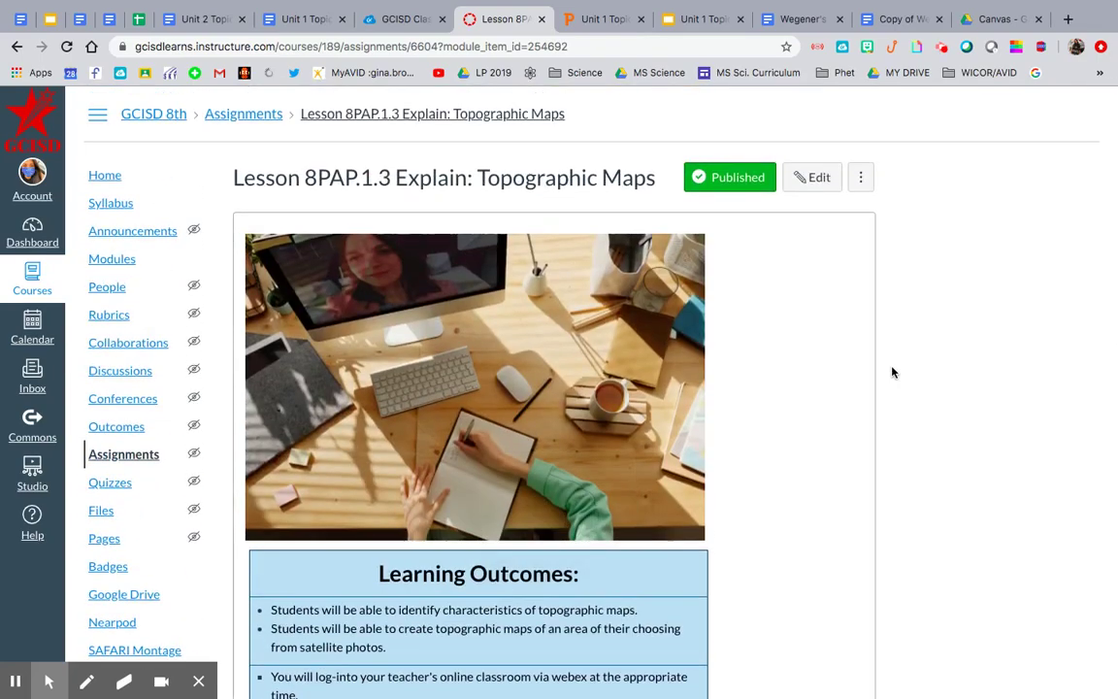
- Review the Topographic Maps assignment page, then switch to the Unit 1 Topic 3 slideshow tab
{"action": "scroll", "coordinate": [893, 373], "scroll_direction": "down", "scroll_amount": 6}
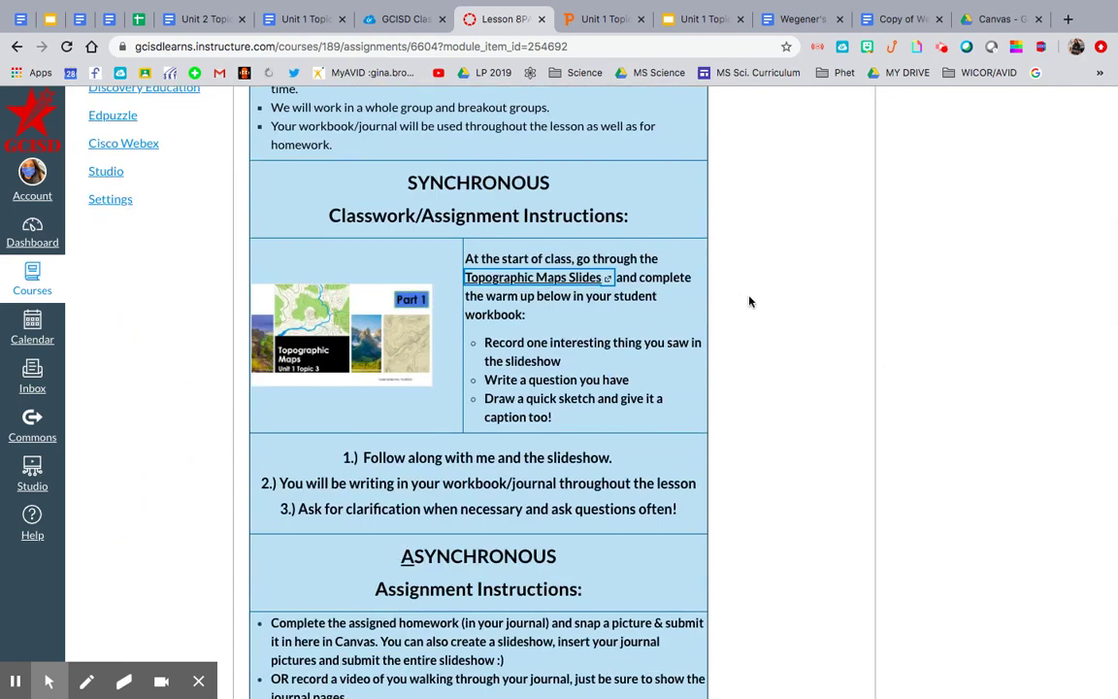
{"action": "scroll", "coordinate": [749, 301], "scroll_direction": "up", "scroll_amount": 6}
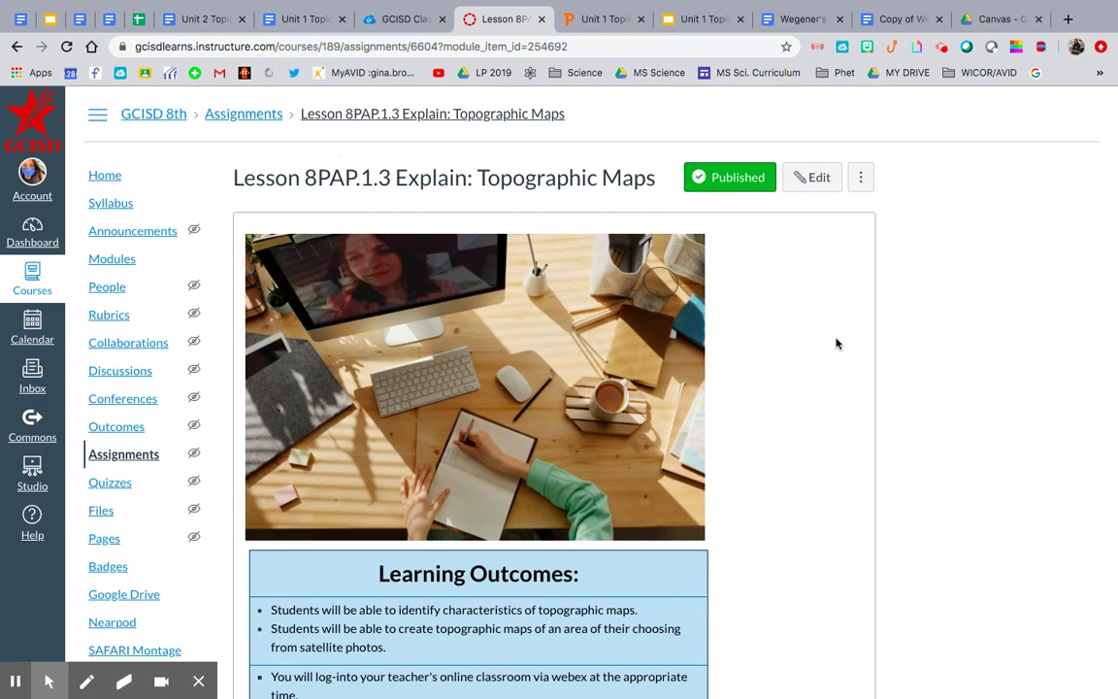
{"action": "left_click", "coordinate": [597, 19]}
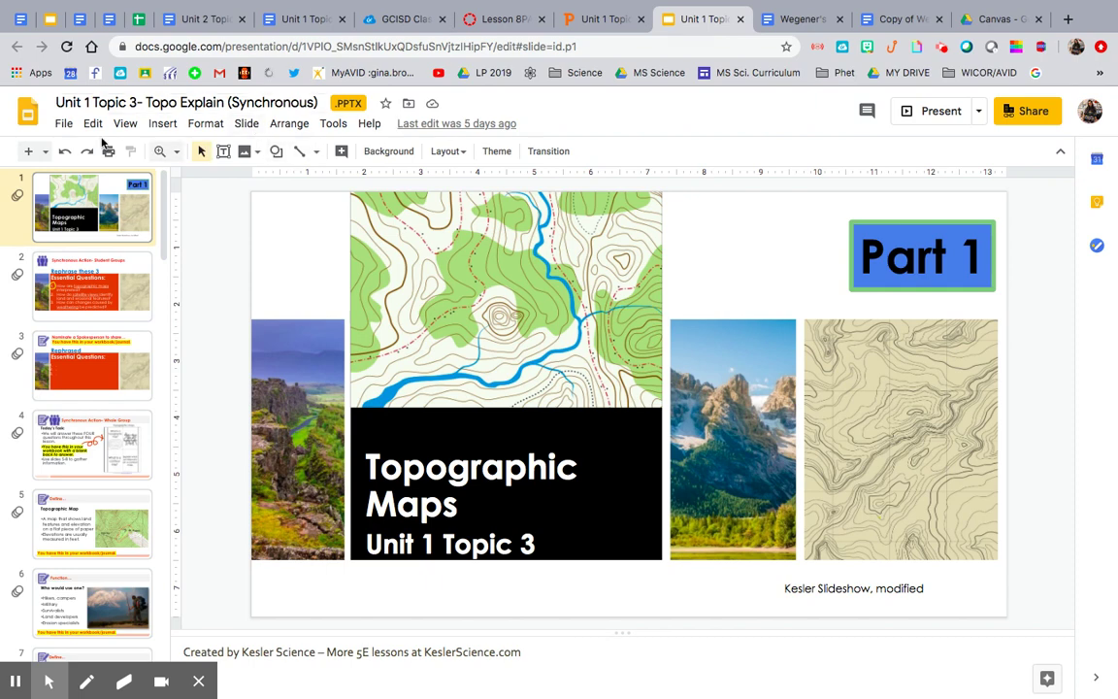
- Use File > Move to put the Topo Explain (Synchronous) deck into the Canvas Drive folder
{"action": "left_click", "coordinate": [64, 124]}
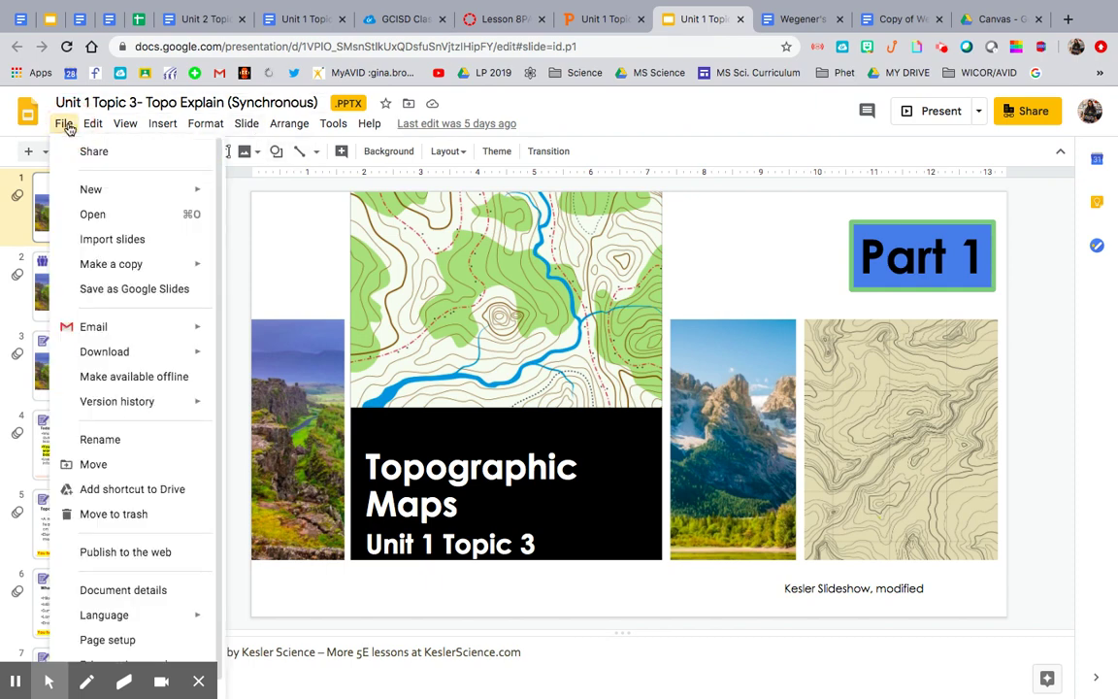
{"action": "left_click", "coordinate": [132, 464]}
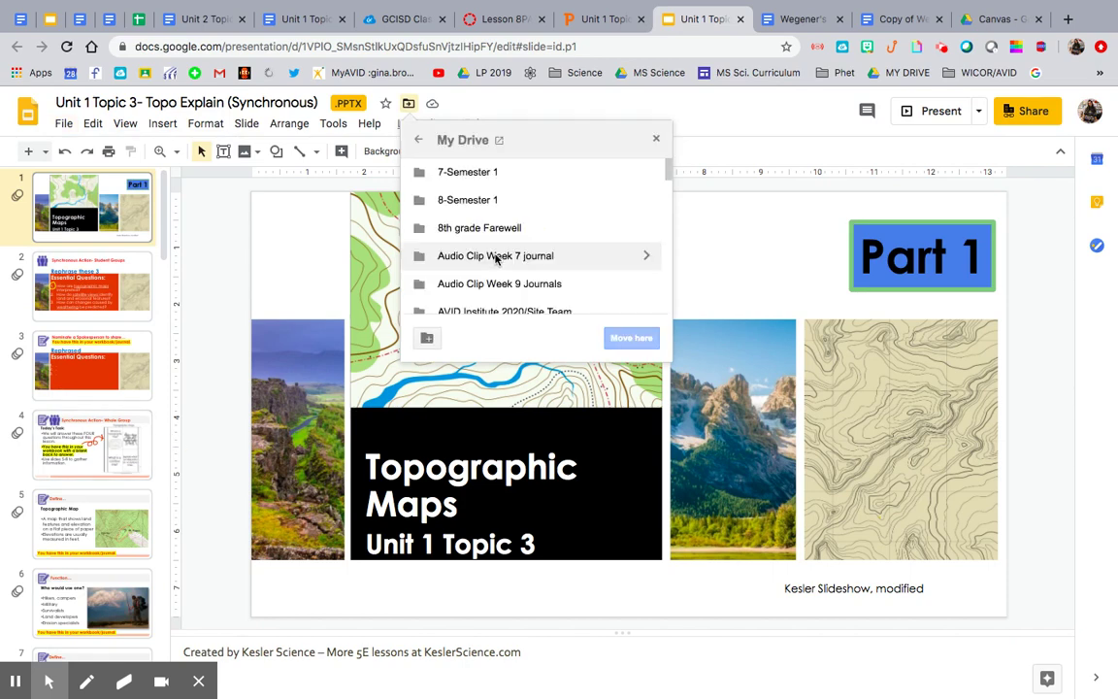
{"action": "scroll", "coordinate": [495, 259], "scroll_direction": "down", "scroll_amount": 5}
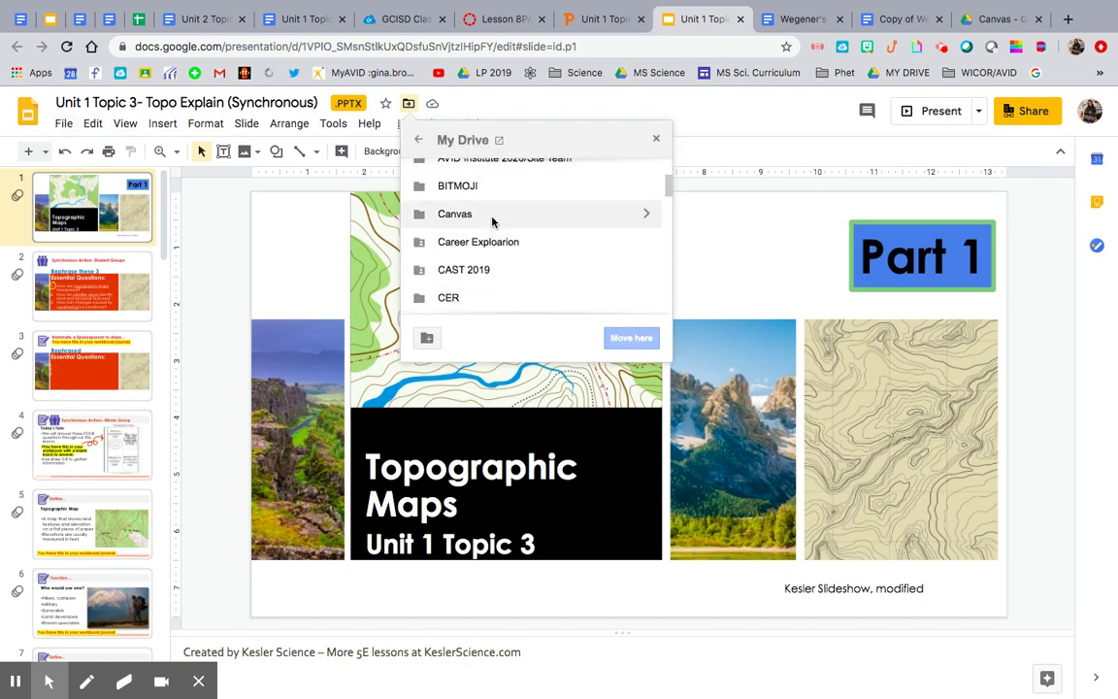
{"action": "left_click", "coordinate": [493, 214]}
{"action": "left_click", "coordinate": [633, 336]}
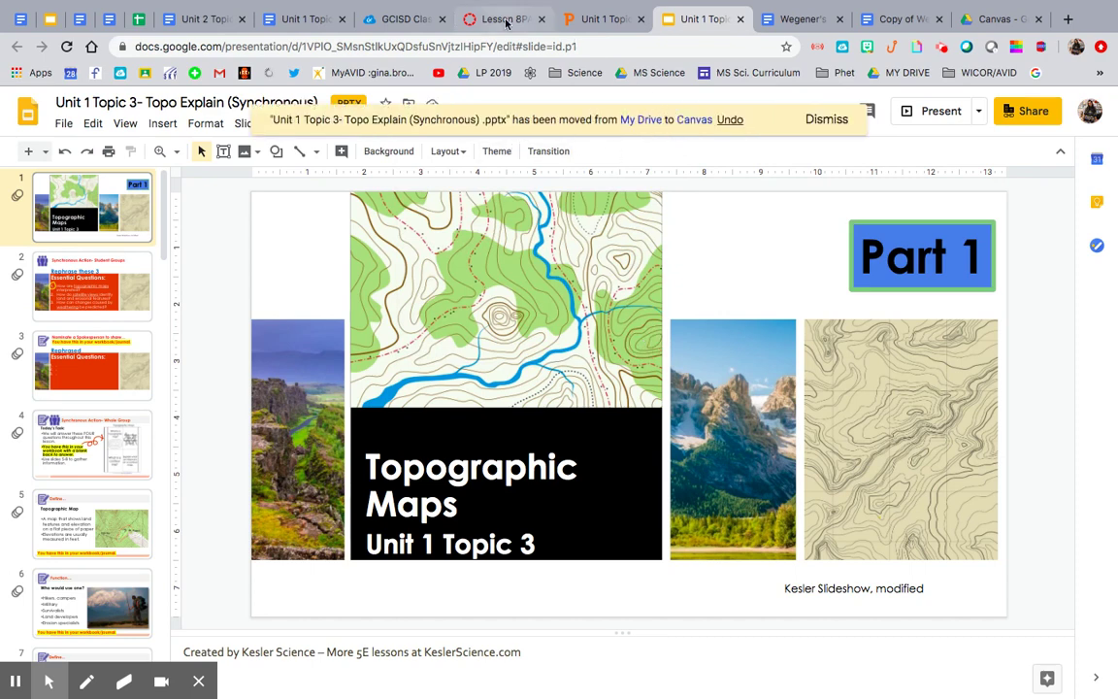
- Return to the Topographic Maps assignment and open it for editing
{"action": "left_click", "coordinate": [506, 20]}
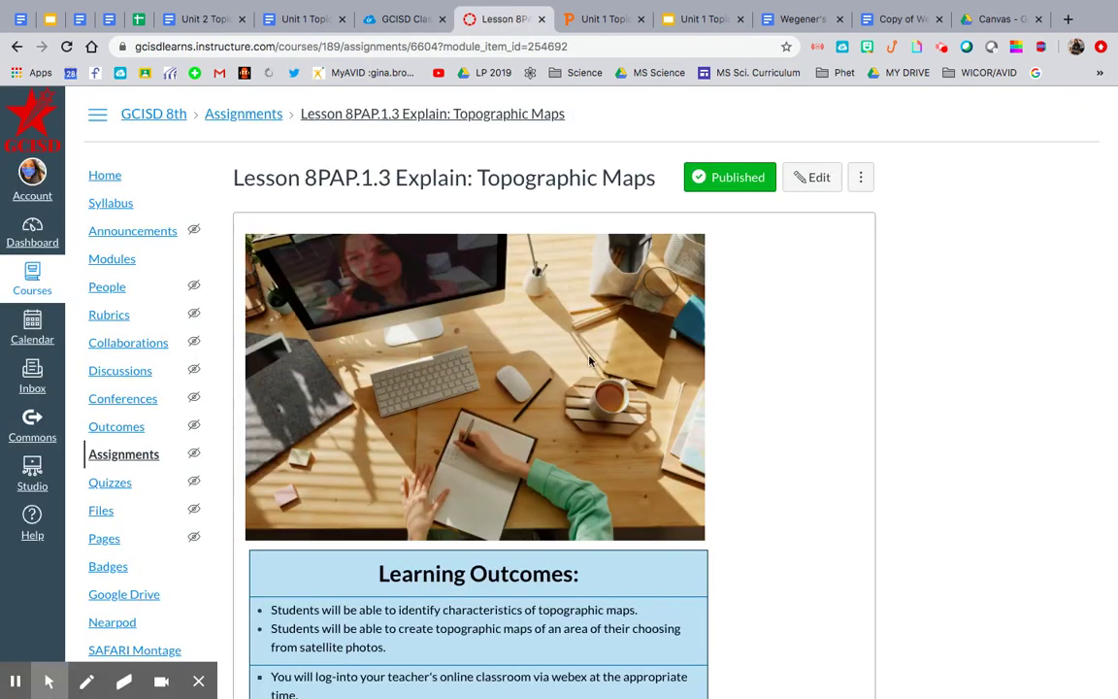
{"action": "left_click", "coordinate": [816, 180]}
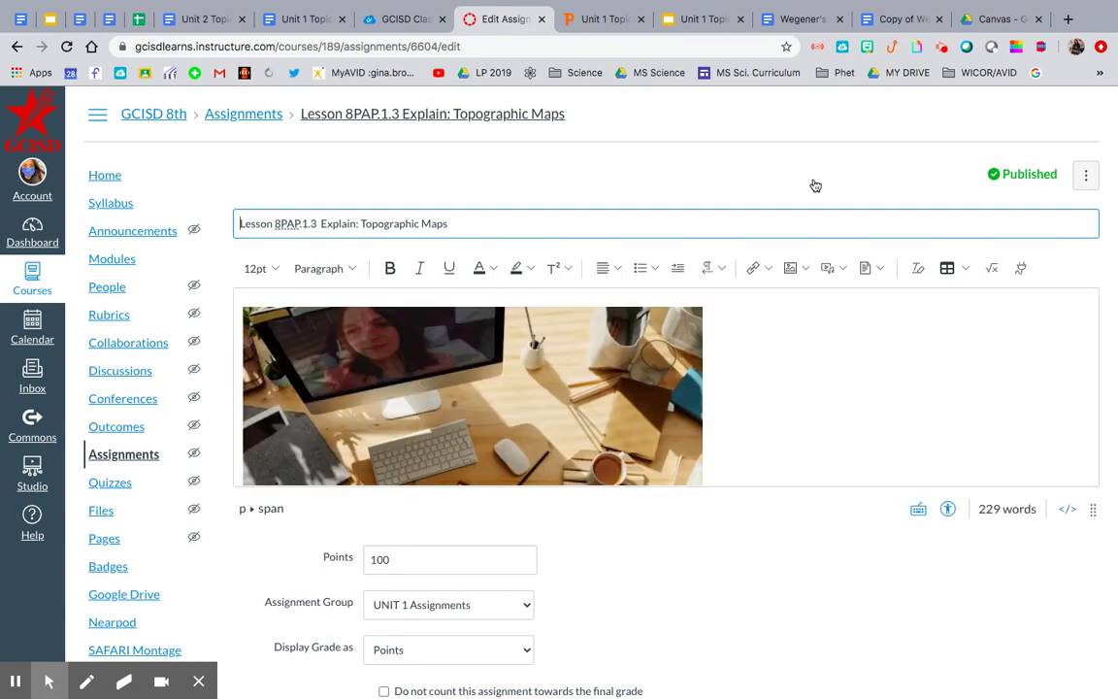
{"action": "scroll", "coordinate": [751, 405], "scroll_direction": "down", "scroll_amount": 3}
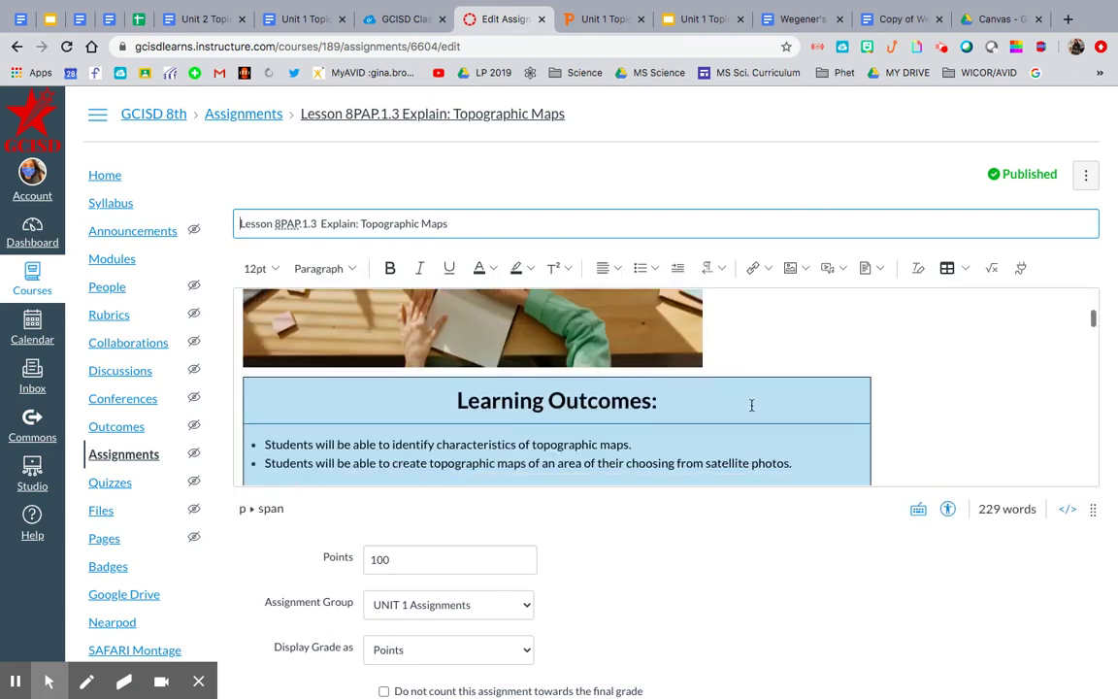
{"action": "left_click", "coordinate": [654, 382]}
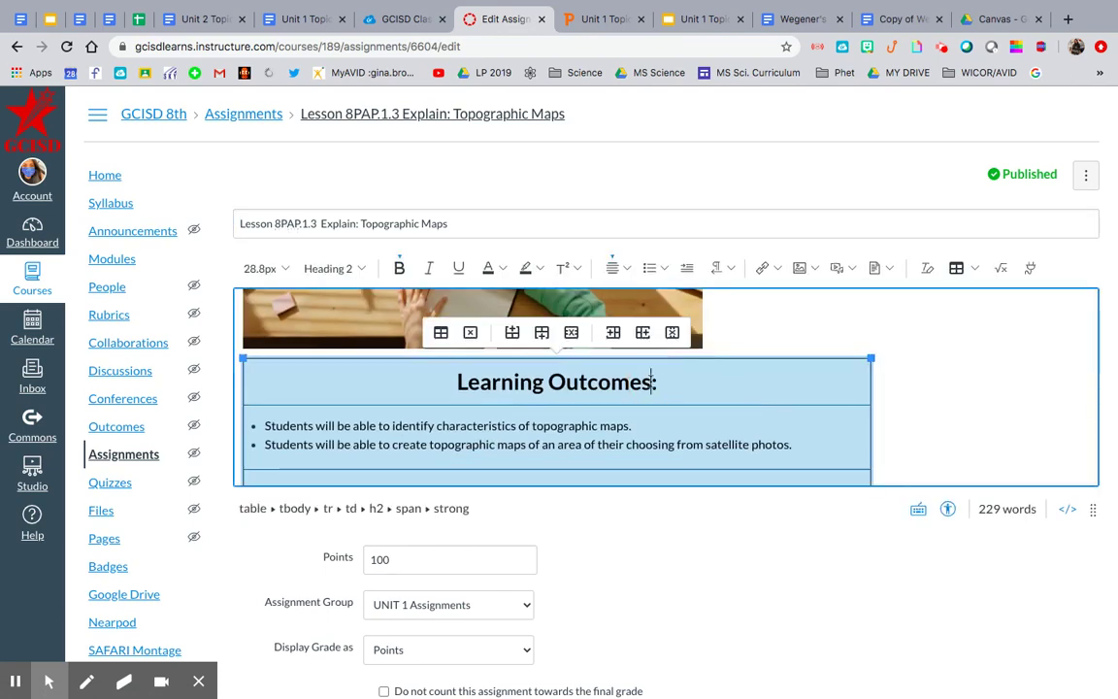
{"action": "scroll", "coordinate": [939, 526], "scroll_direction": "down", "scroll_amount": 5}
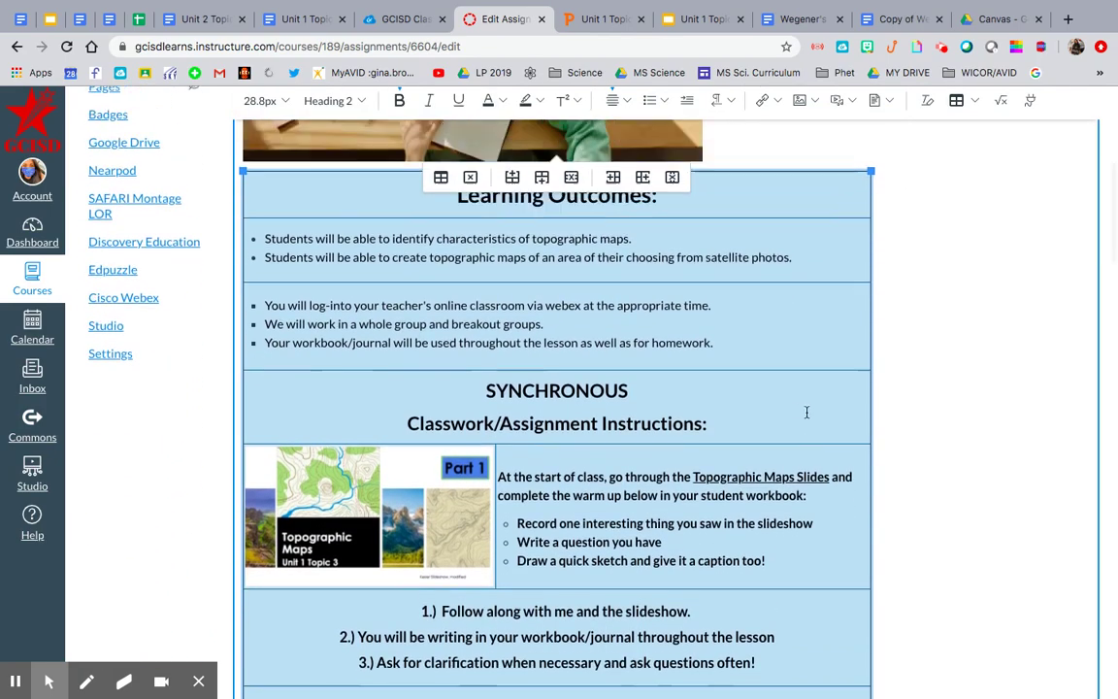
{"action": "scroll", "coordinate": [806, 411], "scroll_direction": "down", "scroll_amount": 4}
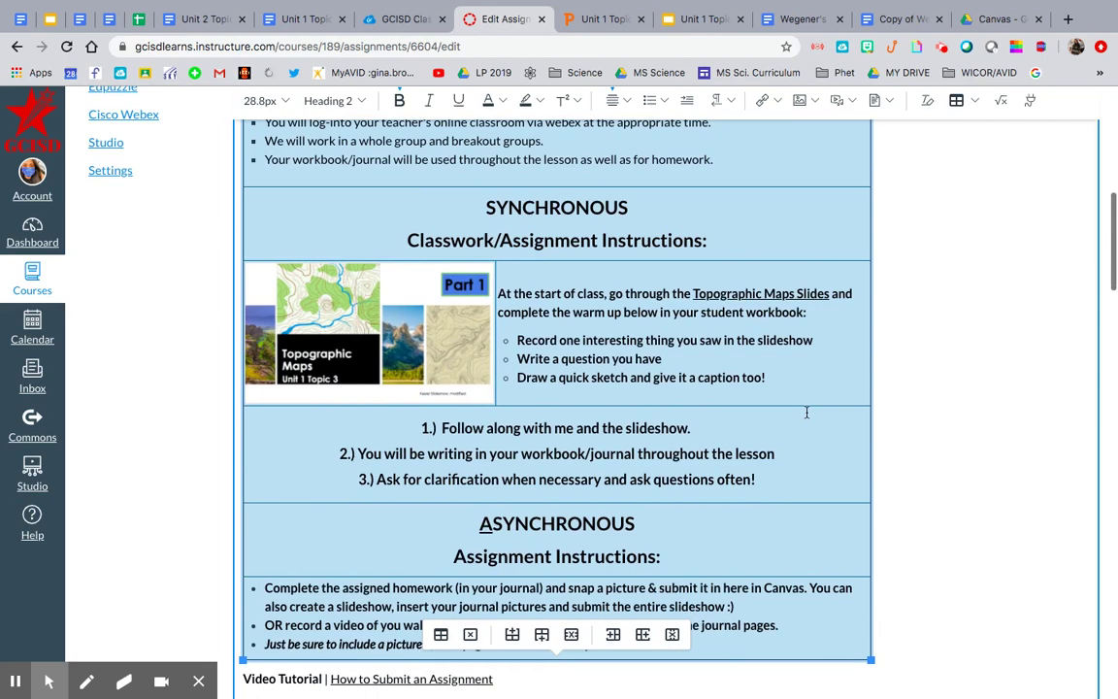
- Remove the links from the 'Topographic Maps Slides' text and the Part 1 thumbnail image
{"action": "left_click", "coordinate": [749, 291]}
{"action": "scroll", "coordinate": [769, 223], "scroll_direction": "up", "scroll_amount": 1}
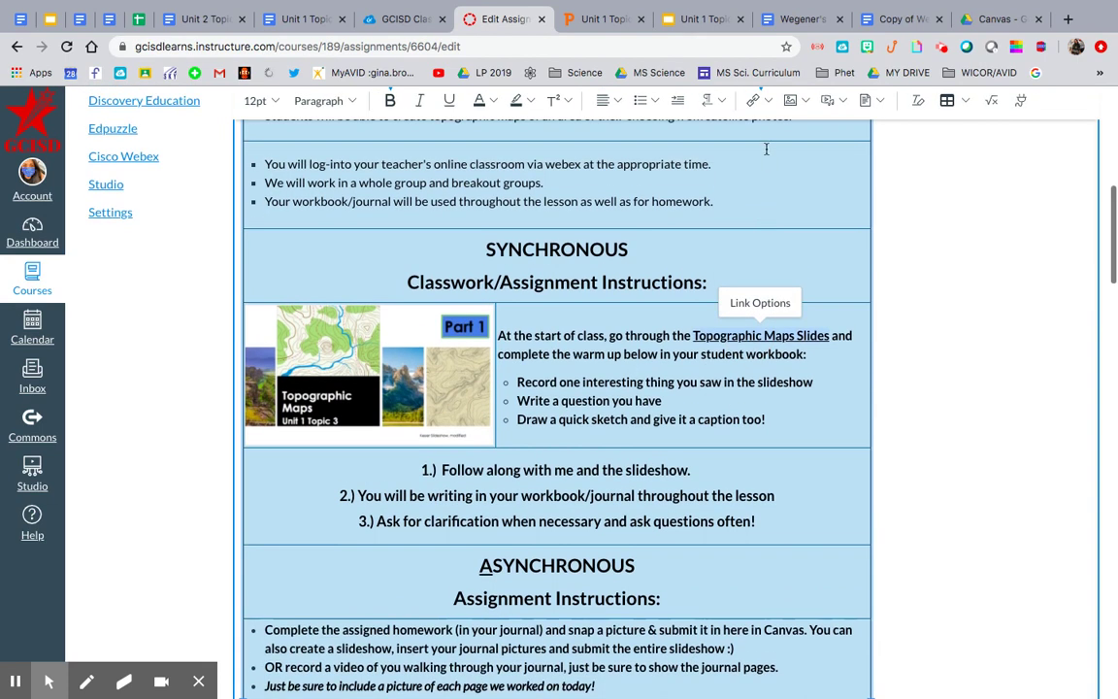
{"action": "left_click", "coordinate": [768, 100]}
{"action": "left_click", "coordinate": [772, 157]}
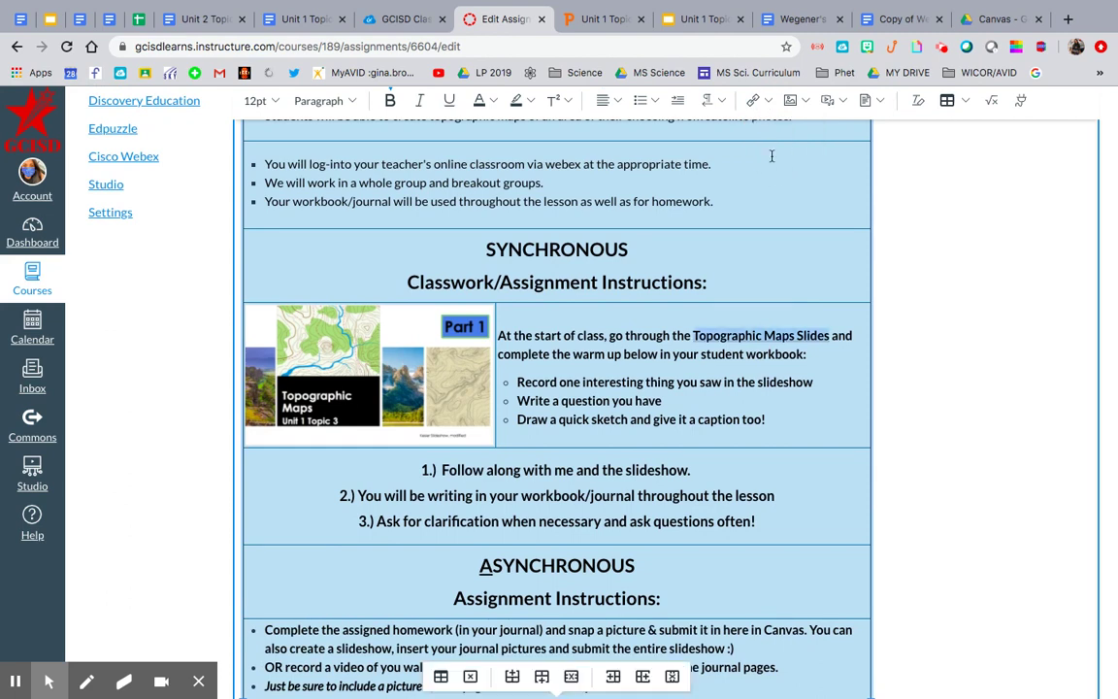
{"action": "left_click", "coordinate": [388, 323]}
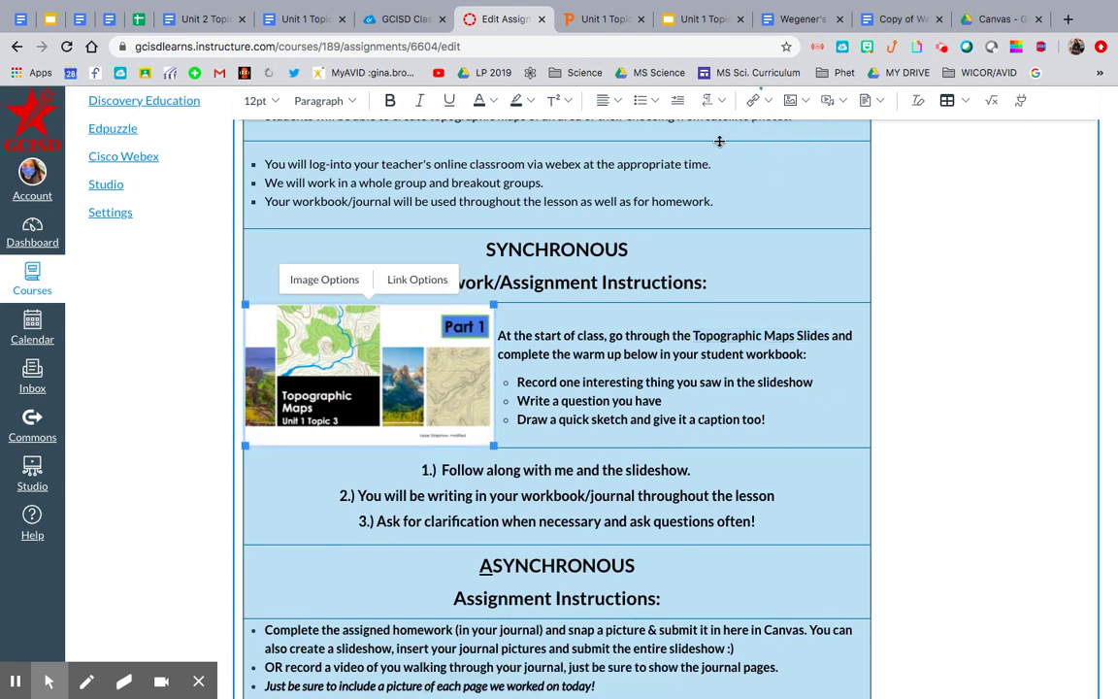
{"action": "left_click", "coordinate": [767, 100]}
{"action": "left_click", "coordinate": [776, 154]}
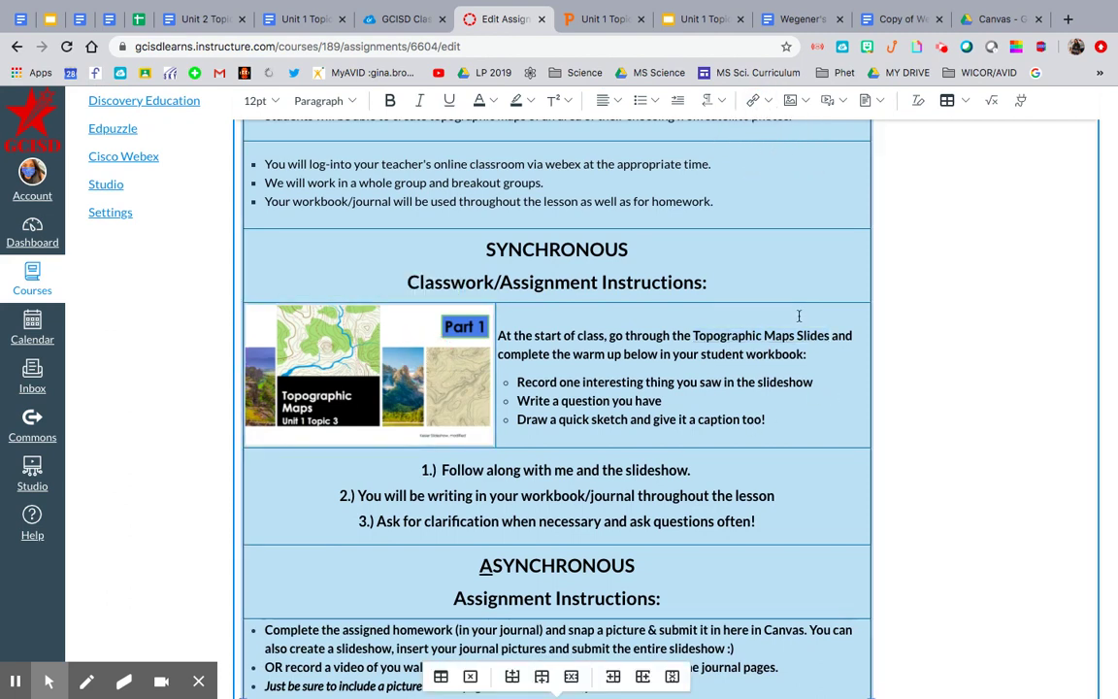
- Scroll down past the instructions table to the submission settings
{"action": "scroll", "coordinate": [807, 360], "scroll_direction": "down", "scroll_amount": 8}
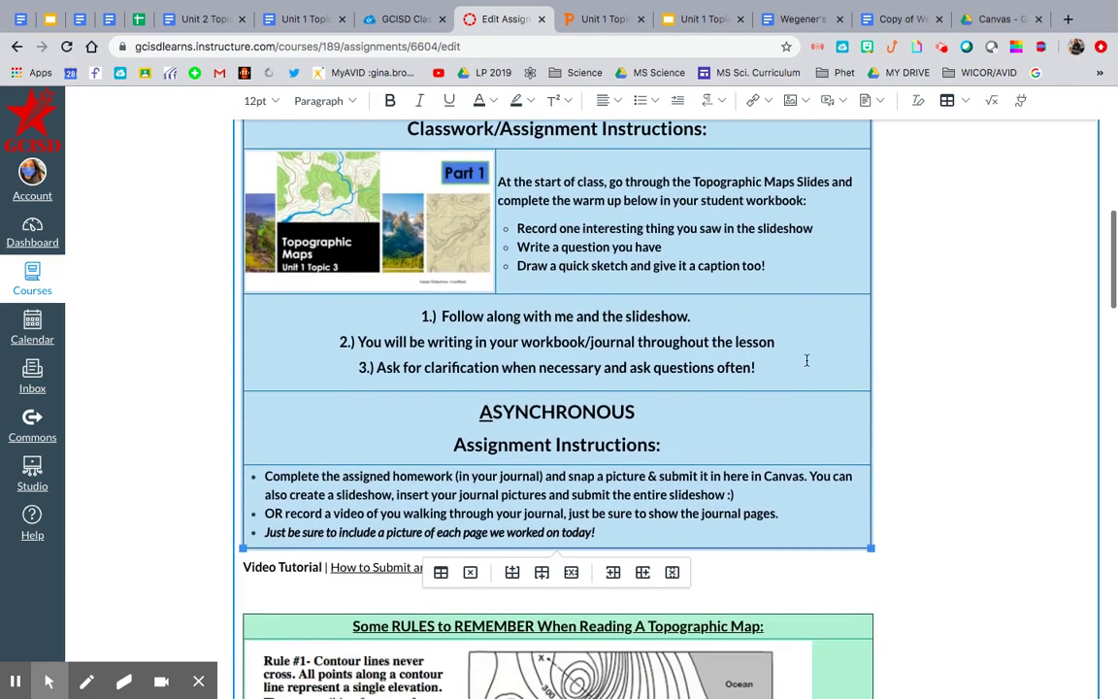
{"action": "scroll", "coordinate": [806, 360], "scroll_direction": "up", "scroll_amount": 12}
{"action": "scroll", "coordinate": [807, 360], "scroll_direction": "down", "scroll_amount": 7}
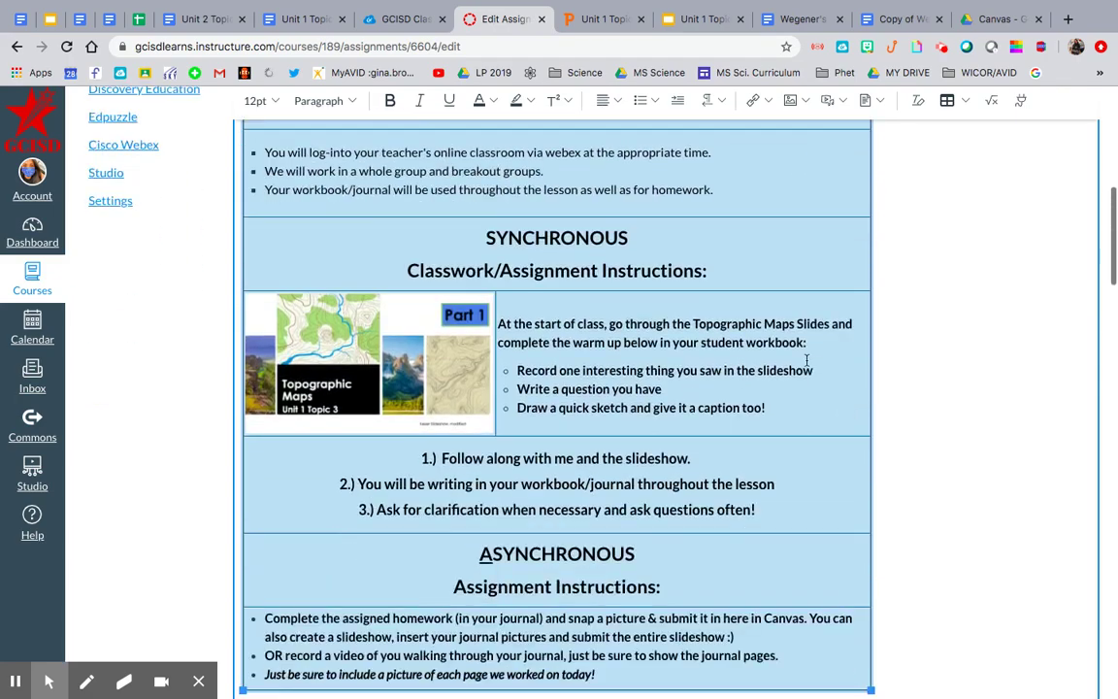
{"action": "scroll", "coordinate": [807, 360], "scroll_direction": "down", "scroll_amount": 7}
{"action": "left_click", "coordinate": [761, 220]}
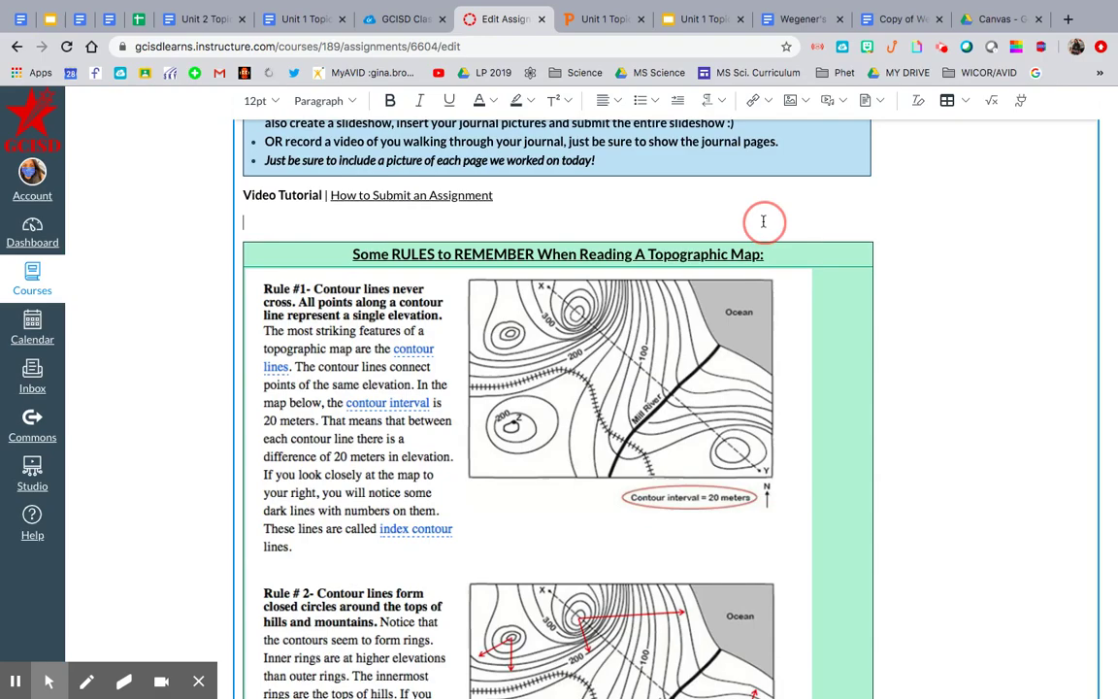
{"action": "scroll", "coordinate": [763, 222], "scroll_direction": "down", "scroll_amount": 20}
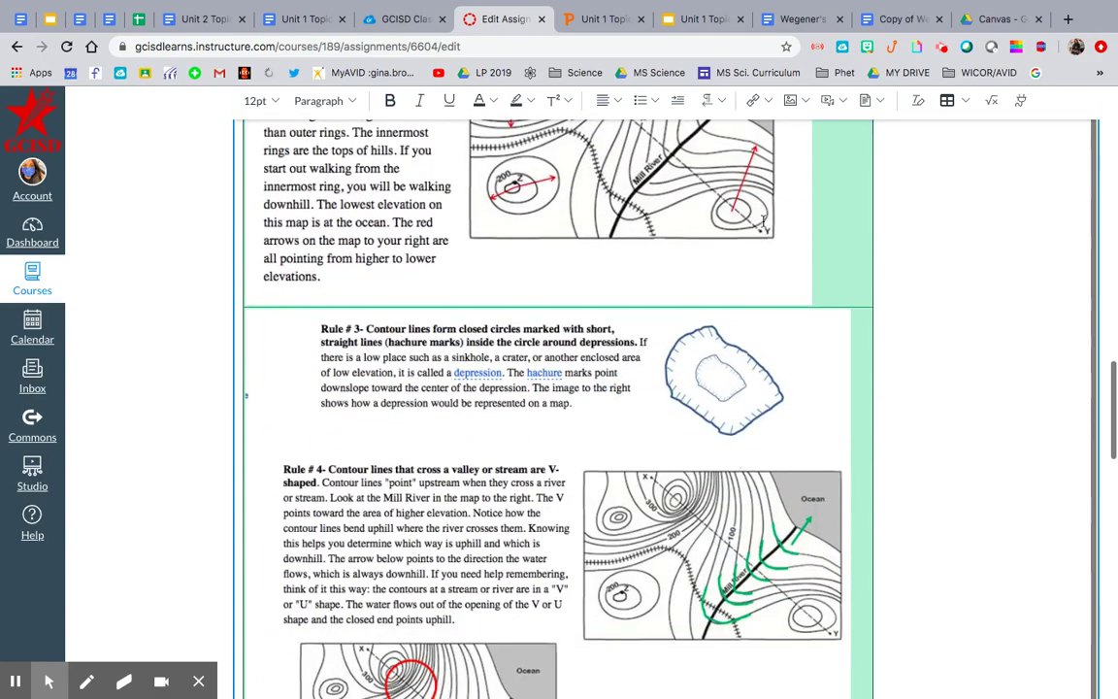
{"action": "scroll", "coordinate": [763, 221], "scroll_direction": "down", "scroll_amount": 6}
{"action": "scroll", "coordinate": [764, 227], "scroll_direction": "up", "scroll_amount": 4}
{"action": "scroll", "coordinate": [763, 227], "scroll_direction": "down", "scroll_amount": 1}
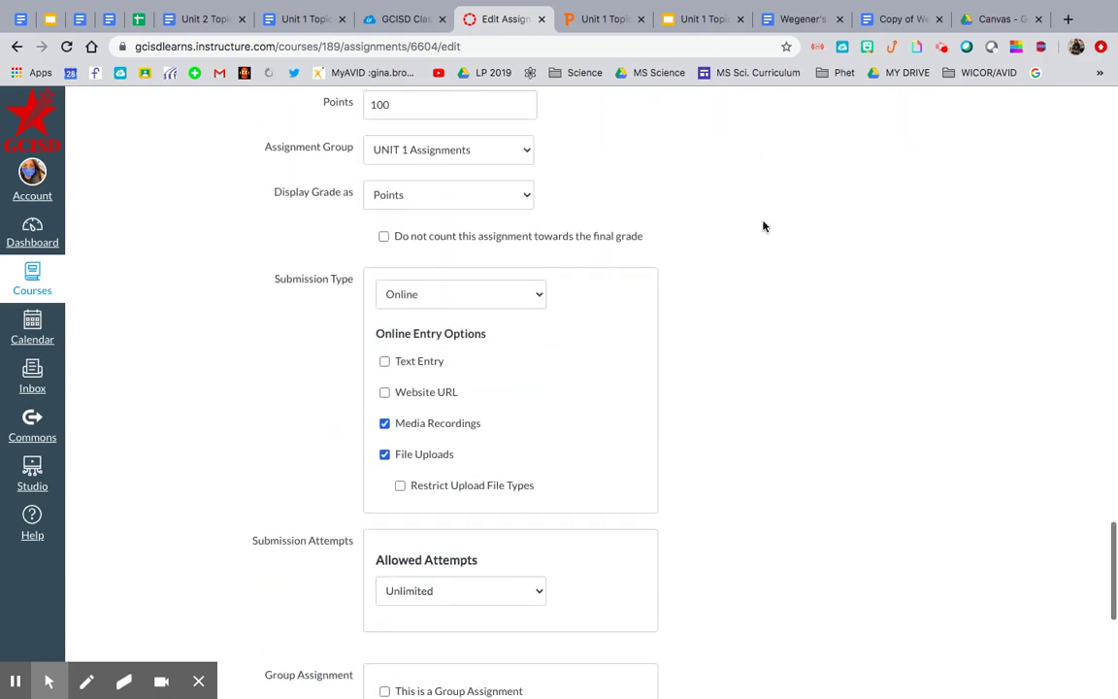
- Set the submission type to External Tool and pick the Google Drive Cloud Assignment tool
{"action": "scroll", "coordinate": [763, 226], "scroll_direction": "up", "scroll_amount": 1}
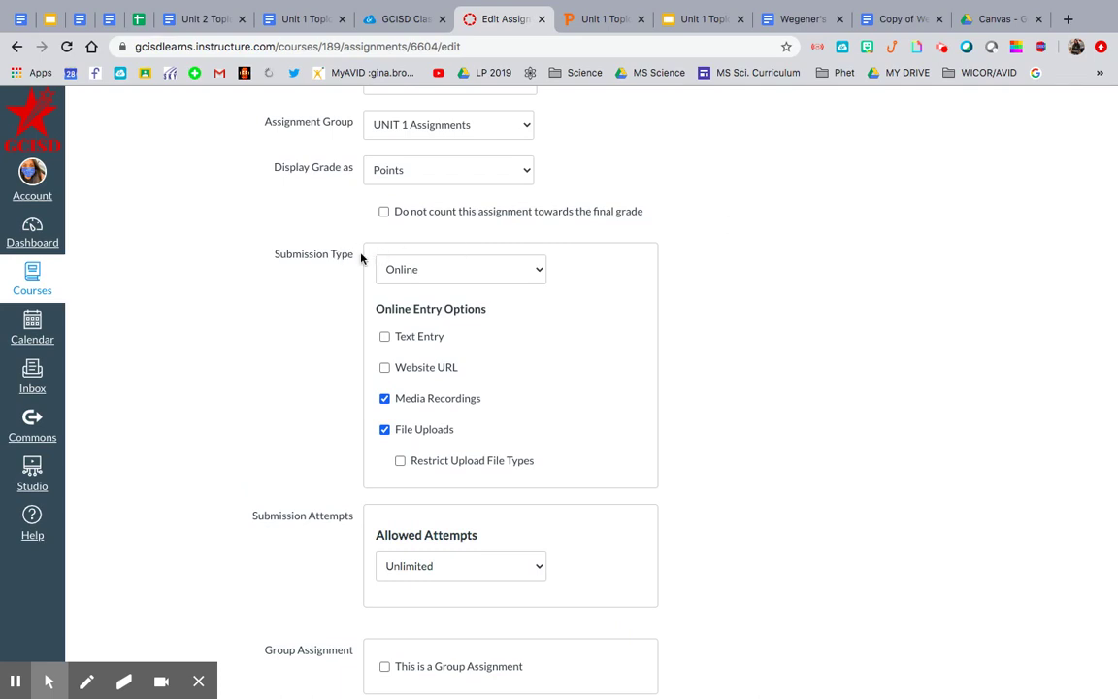
{"action": "left_click", "coordinate": [424, 276]}
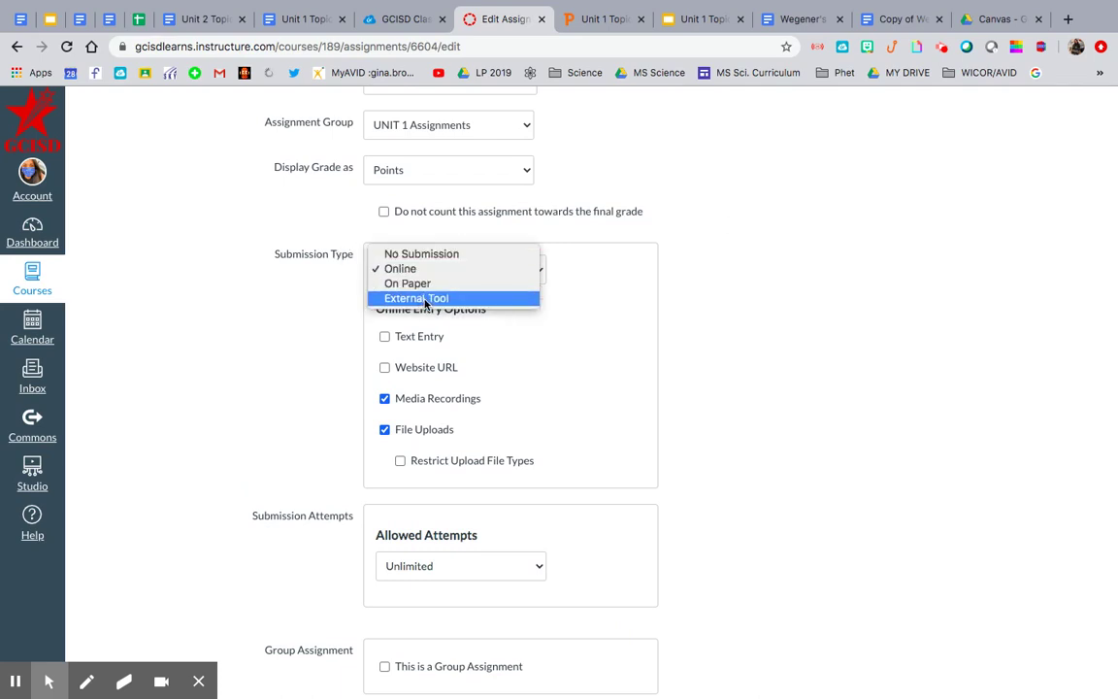
{"action": "left_click", "coordinate": [425, 304]}
{"action": "left_click", "coordinate": [621, 366]}
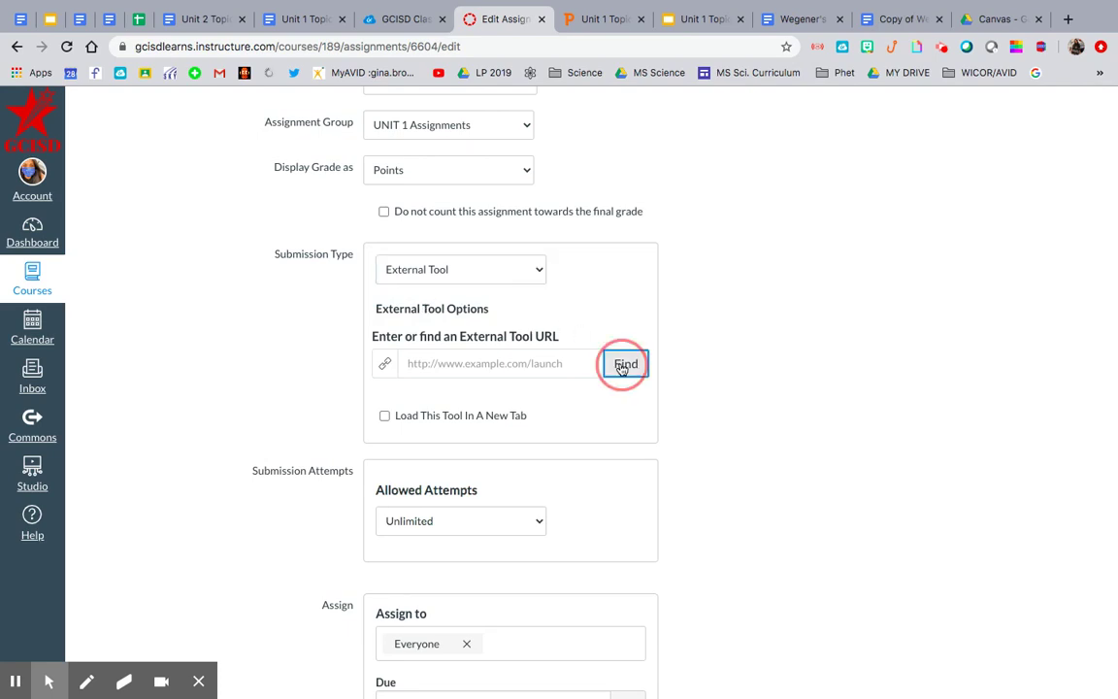
{"action": "scroll", "coordinate": [612, 405], "scroll_direction": "down", "scroll_amount": 5}
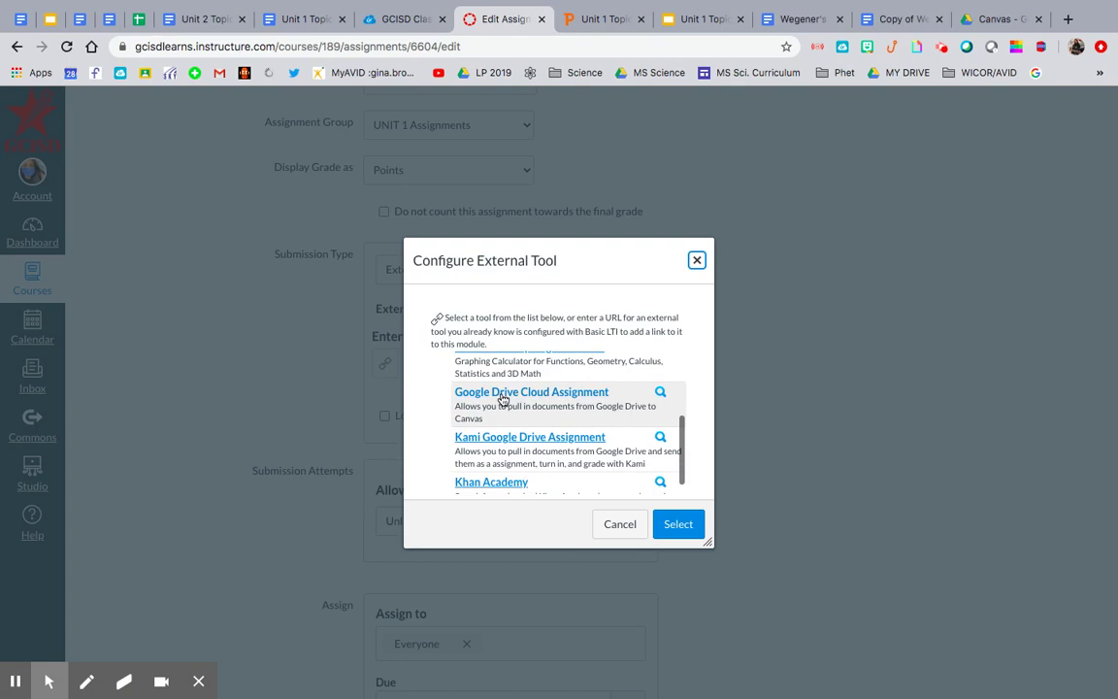
{"action": "left_click", "coordinate": [572, 392]}
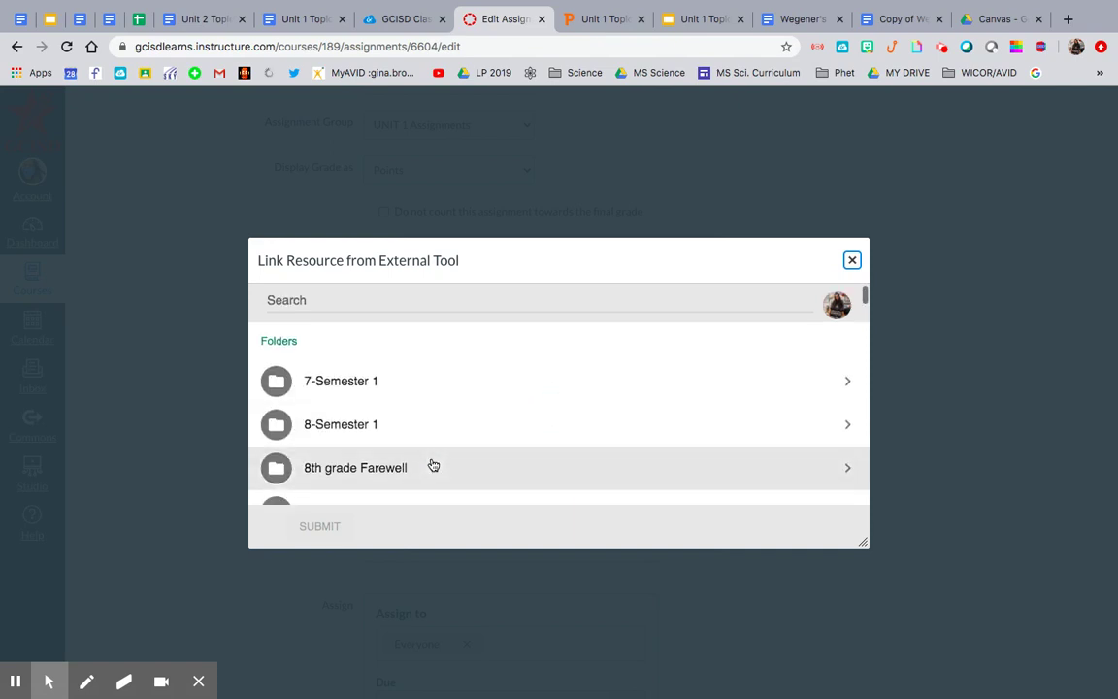
- Select the Topo Explain .pptx in the Drive folder, submit it, and confirm the tool
{"action": "scroll", "coordinate": [431, 465], "scroll_direction": "down", "scroll_amount": 5}
{"action": "left_click", "coordinate": [402, 404]}
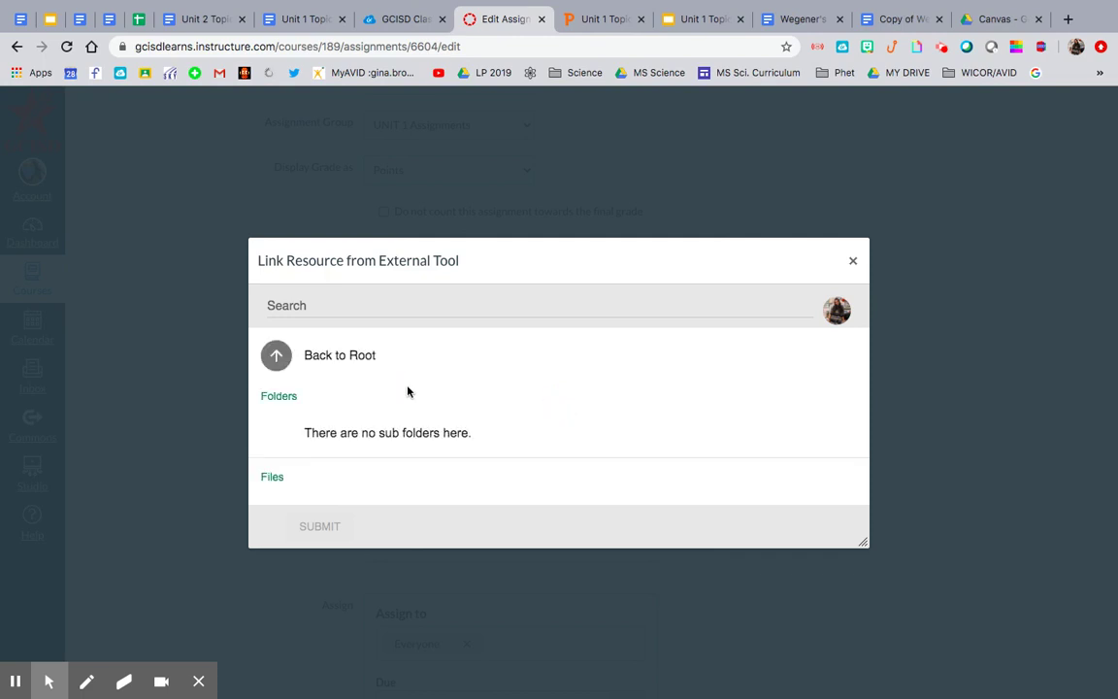
{"action": "scroll", "coordinate": [476, 406], "scroll_direction": "down", "scroll_amount": 3}
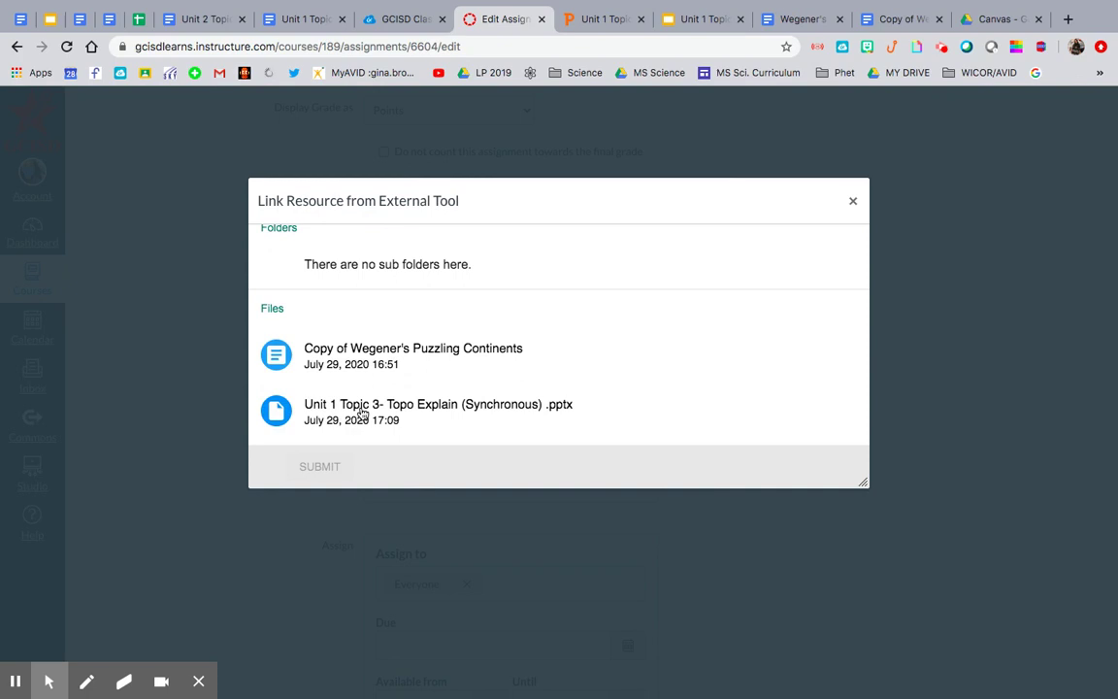
{"action": "left_click", "coordinate": [459, 412]}
{"action": "left_click", "coordinate": [459, 411]}
{"action": "left_click", "coordinate": [460, 412]}
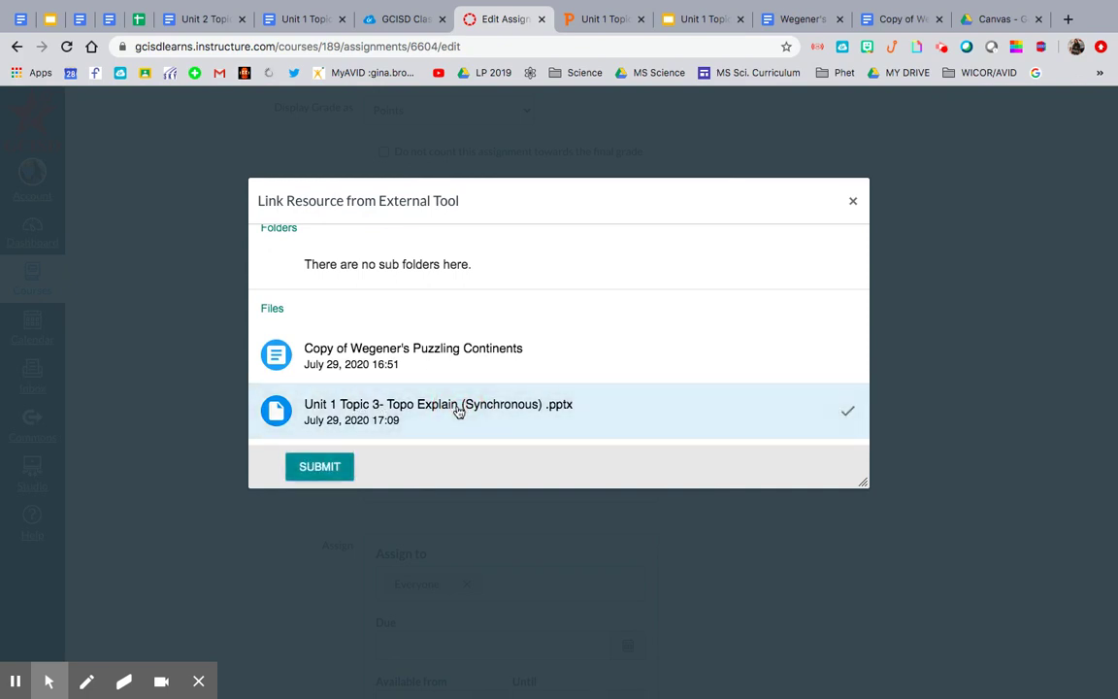
{"action": "left_click", "coordinate": [324, 464]}
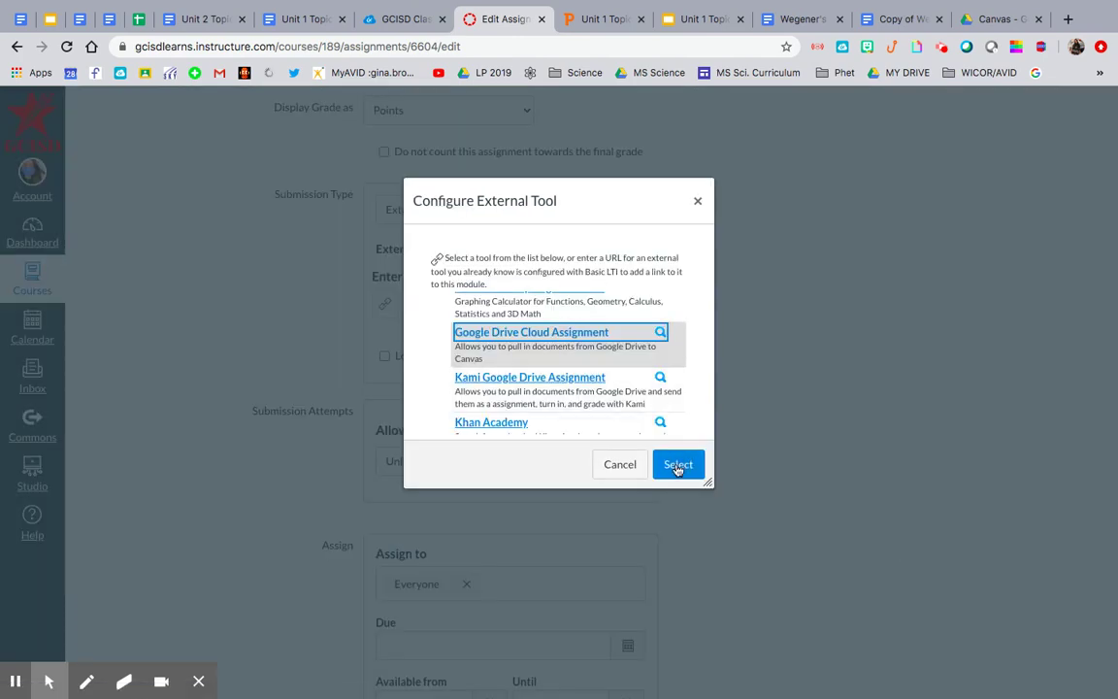
{"action": "left_click", "coordinate": [678, 465]}
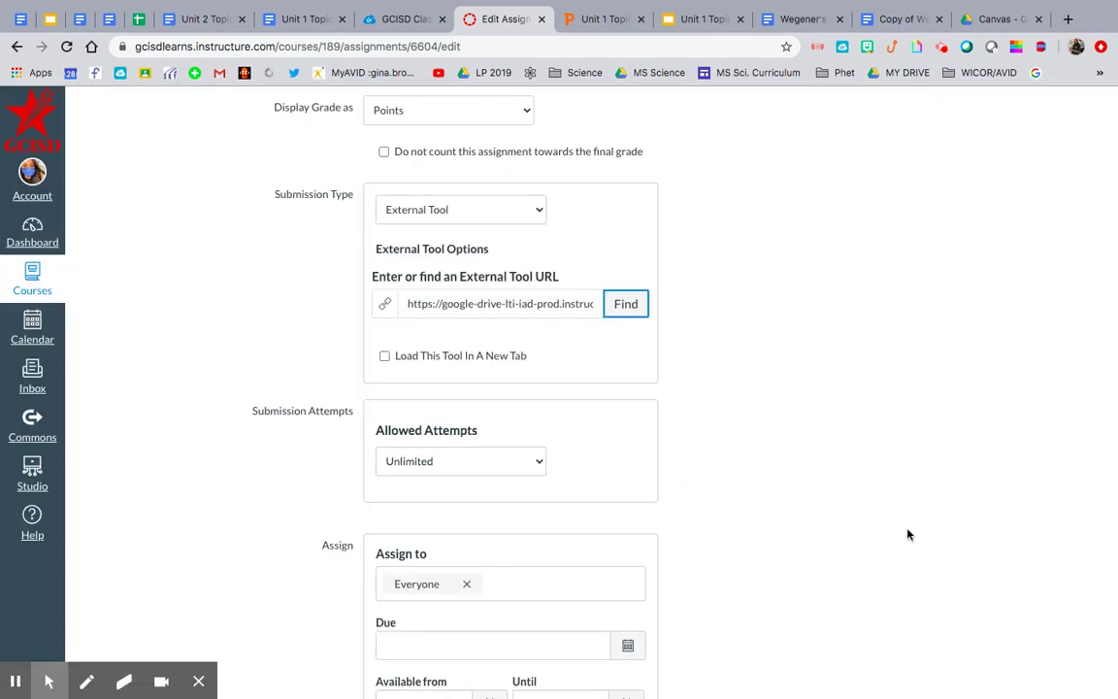
- Save the assignment and scroll down to the embedded Topographic Maps slideshow
{"action": "scroll", "coordinate": [906, 533], "scroll_direction": "down", "scroll_amount": 4}
{"action": "left_click", "coordinate": [1065, 626]}
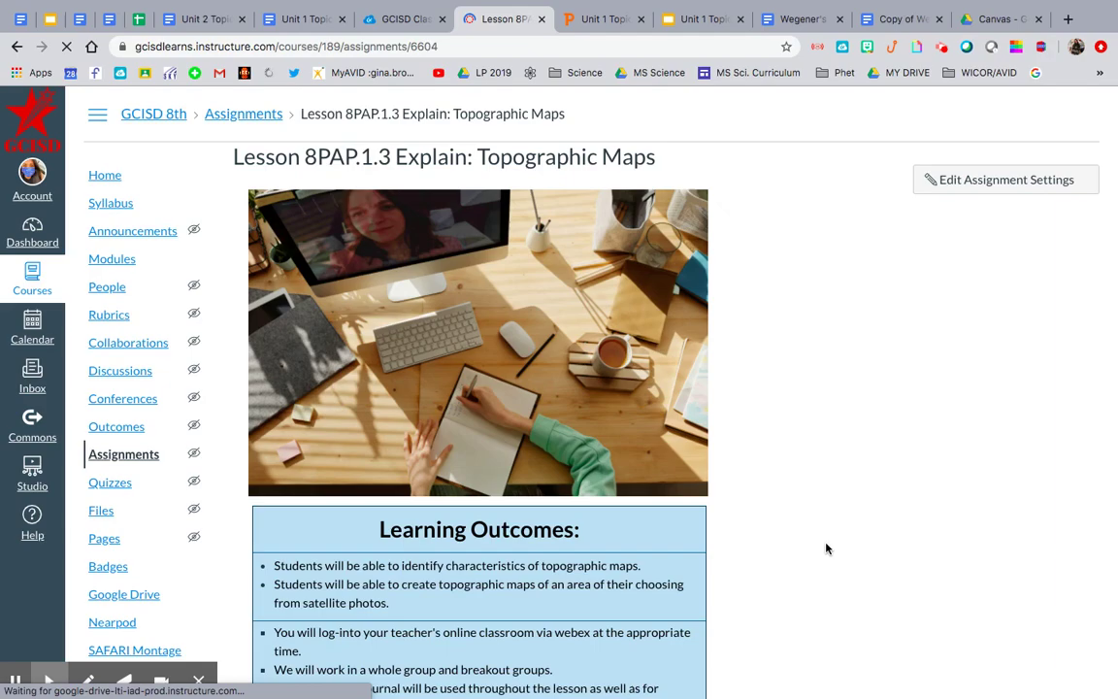
{"action": "scroll", "coordinate": [694, 485], "scroll_direction": "down", "scroll_amount": 10}
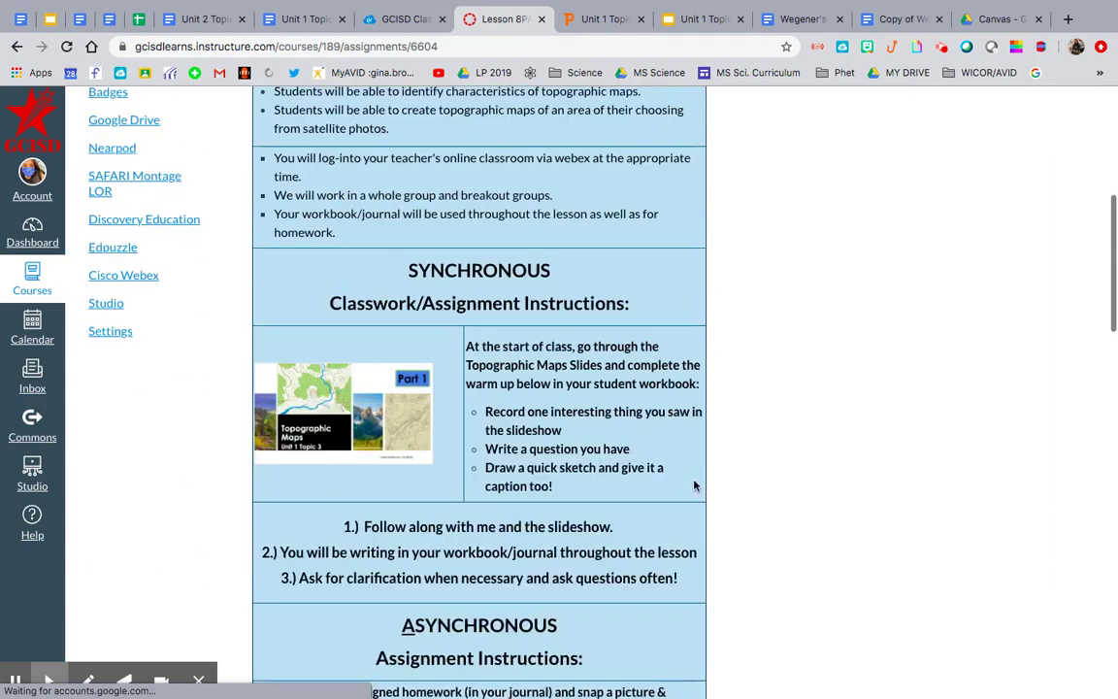
{"action": "scroll", "coordinate": [694, 485], "scroll_direction": "down", "scroll_amount": 15}
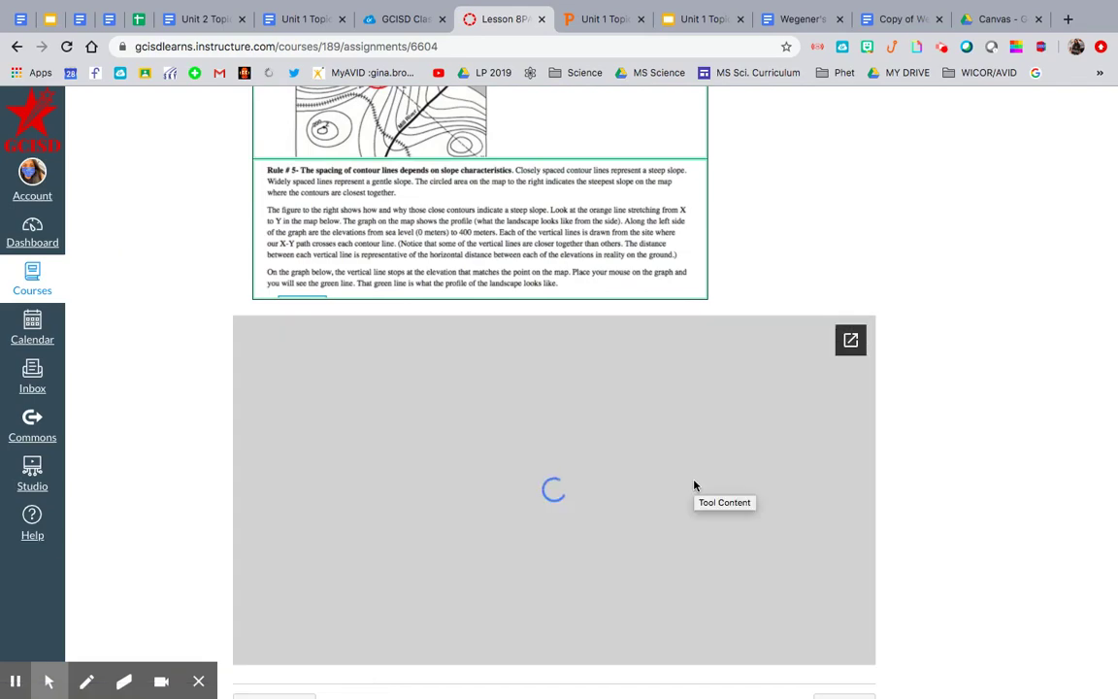
{"action": "scroll", "coordinate": [694, 484], "scroll_direction": "down", "scroll_amount": 1}
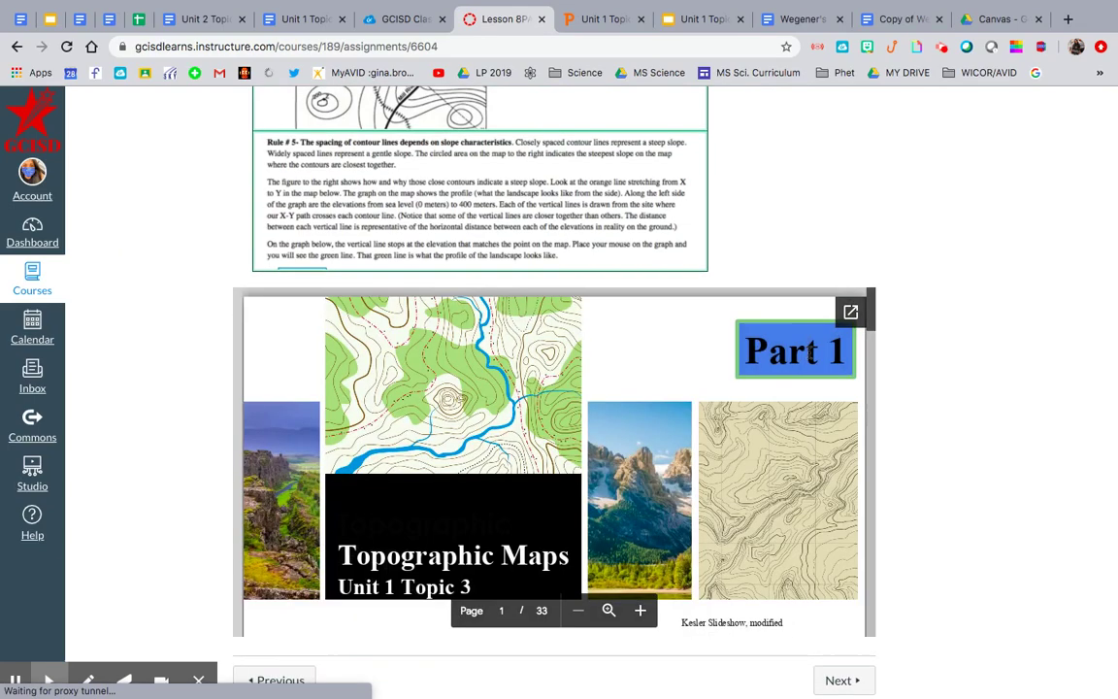
{"action": "scroll", "coordinate": [981, 334], "scroll_direction": "up", "scroll_amount": 12}
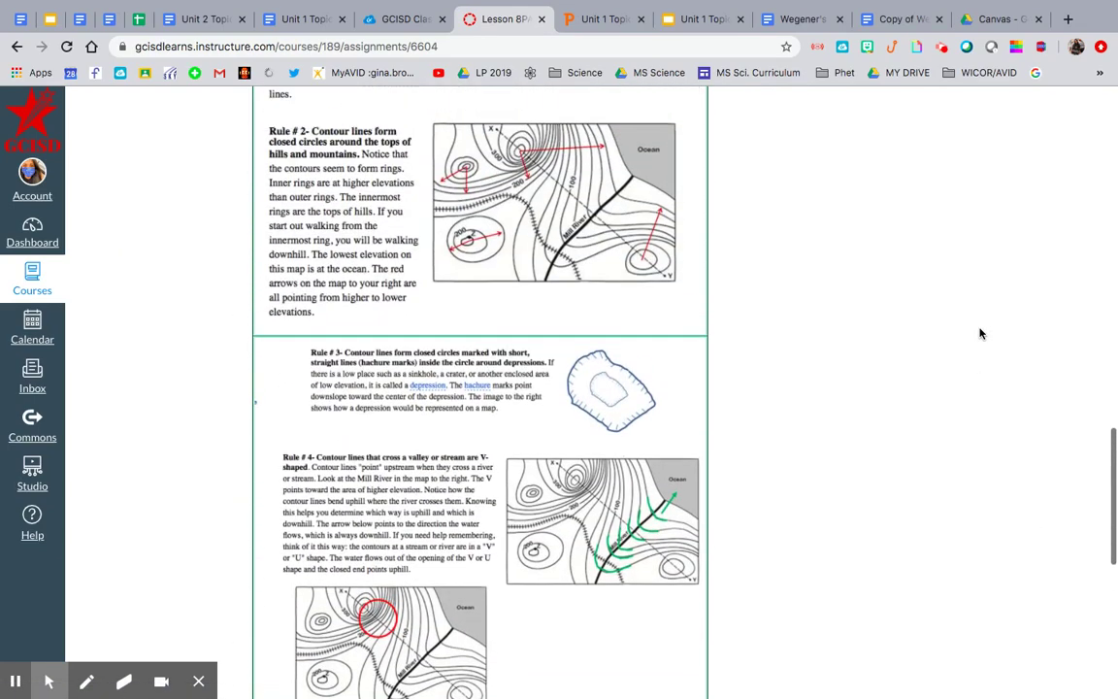
{"action": "scroll", "coordinate": [980, 334], "scroll_direction": "down", "scroll_amount": 2}
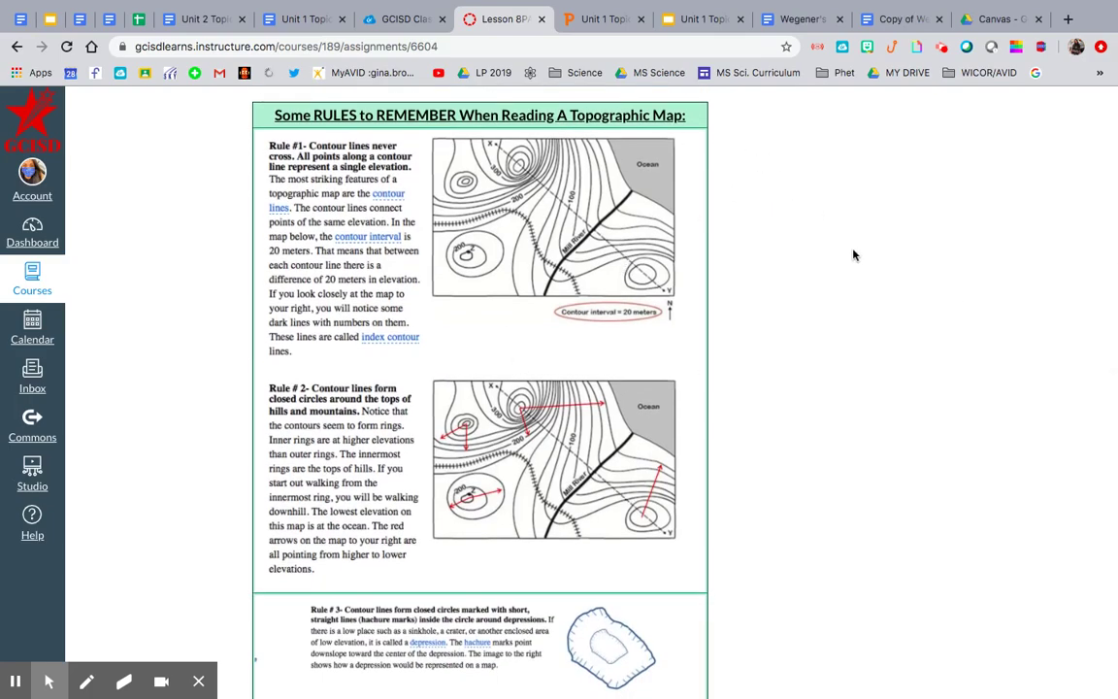
{"action": "scroll", "coordinate": [853, 256], "scroll_direction": "up", "scroll_amount": 10}
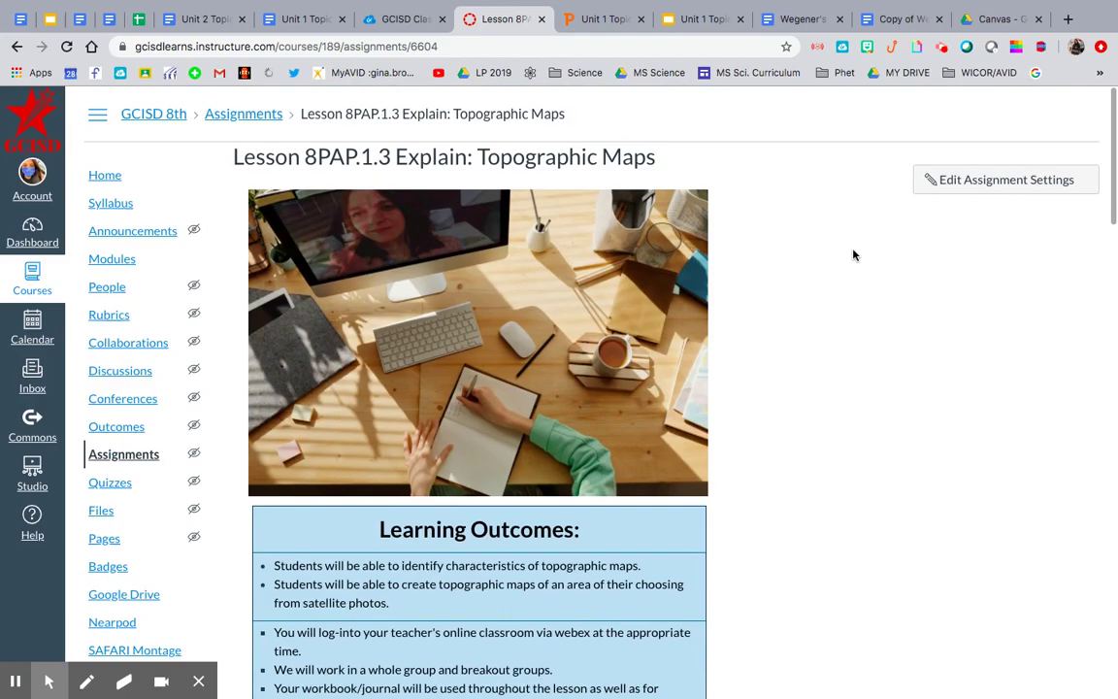
{"action": "scroll", "coordinate": [853, 256], "scroll_direction": "down", "scroll_amount": 20}
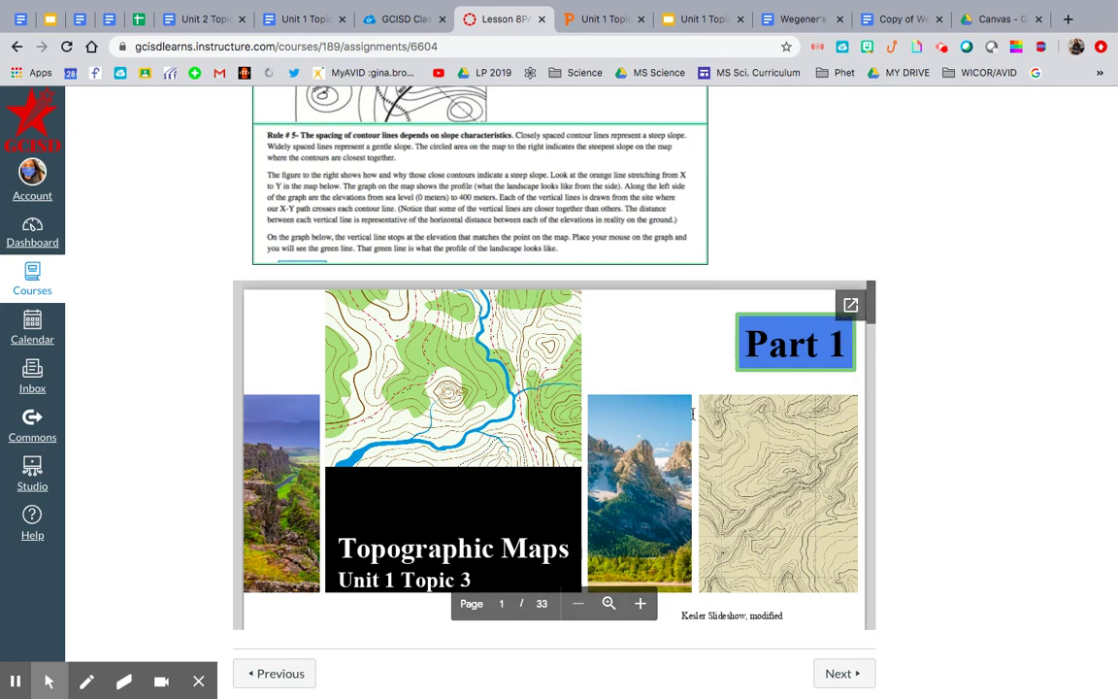
- Scroll through the 33-page slideshow viewer, then back up the page
{"action": "scroll", "coordinate": [674, 406], "scroll_direction": "down", "scroll_amount": 5}
{"action": "scroll", "coordinate": [708, 420], "scroll_direction": "down", "scroll_amount": 12}
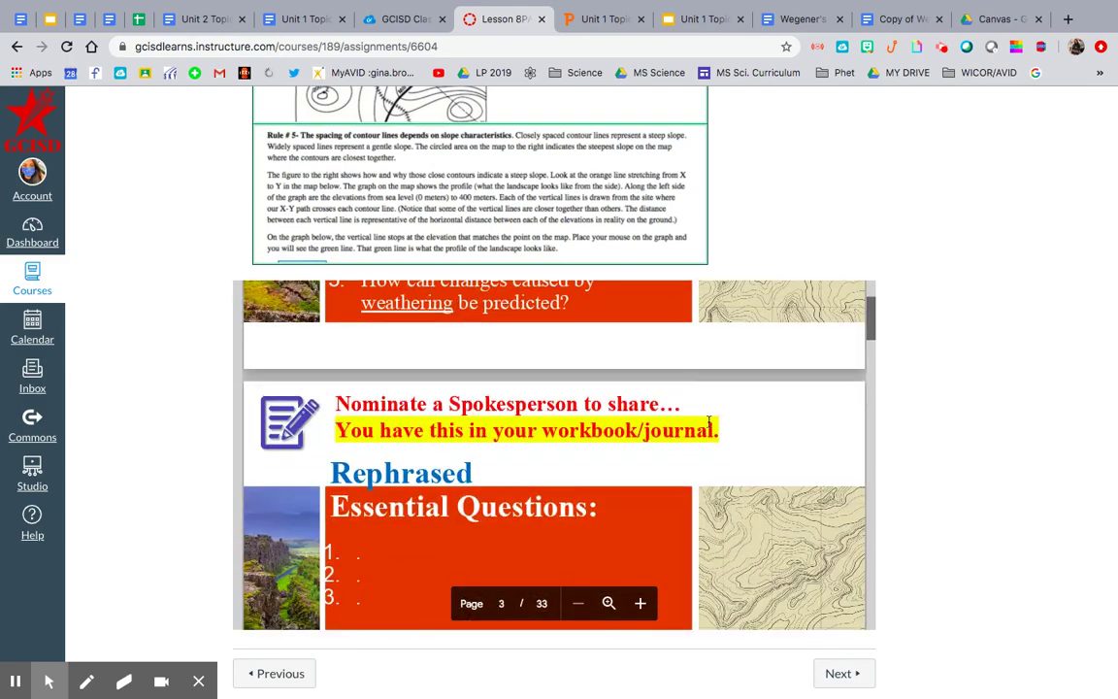
{"action": "scroll", "coordinate": [709, 421], "scroll_direction": "down", "scroll_amount": 12}
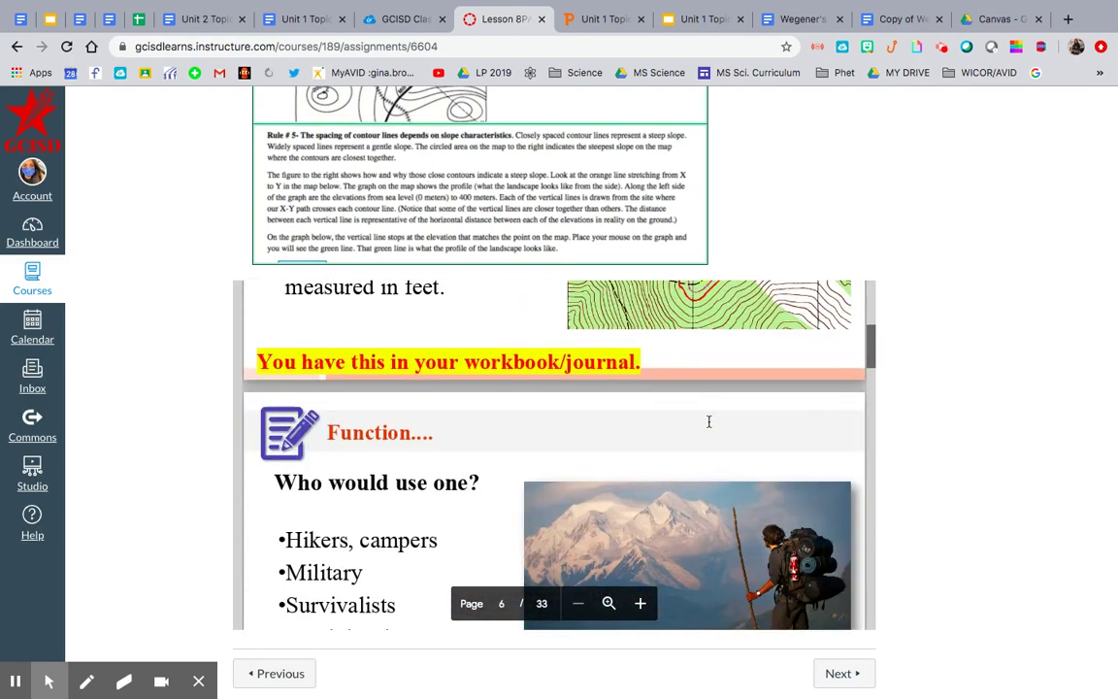
{"action": "scroll", "coordinate": [708, 420], "scroll_direction": "up", "scroll_amount": 8}
{"action": "scroll", "coordinate": [709, 421], "scroll_direction": "up", "scroll_amount": 3}
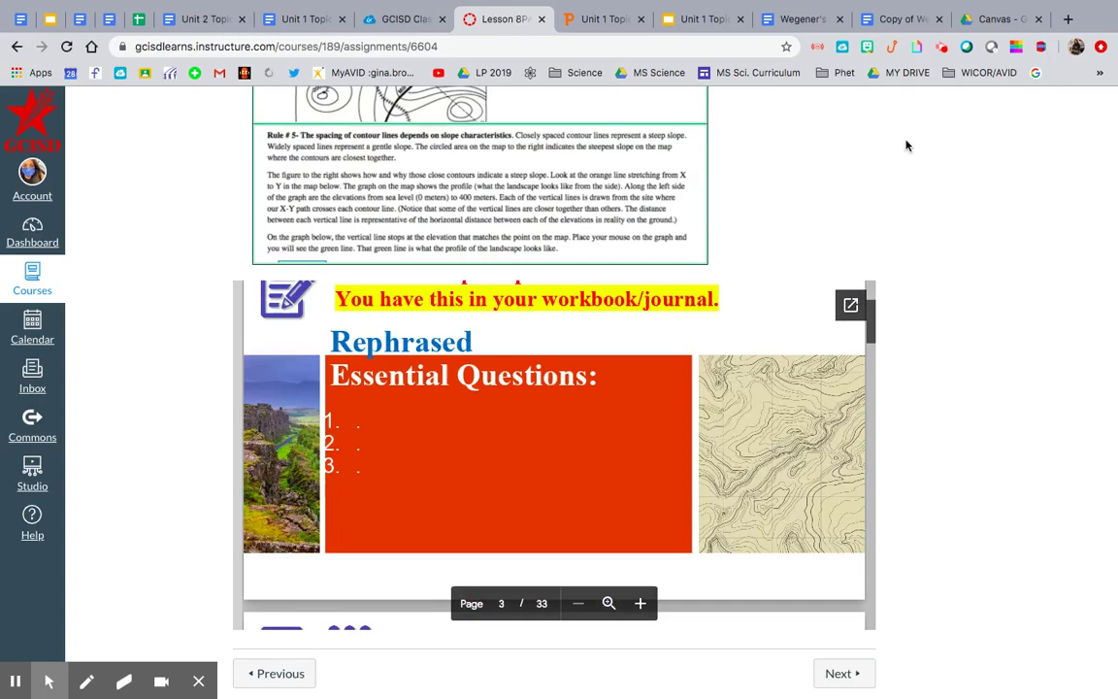
{"action": "scroll", "coordinate": [906, 199], "scroll_direction": "up", "scroll_amount": 10}
{"action": "scroll", "coordinate": [909, 207], "scroll_direction": "up", "scroll_amount": 5}
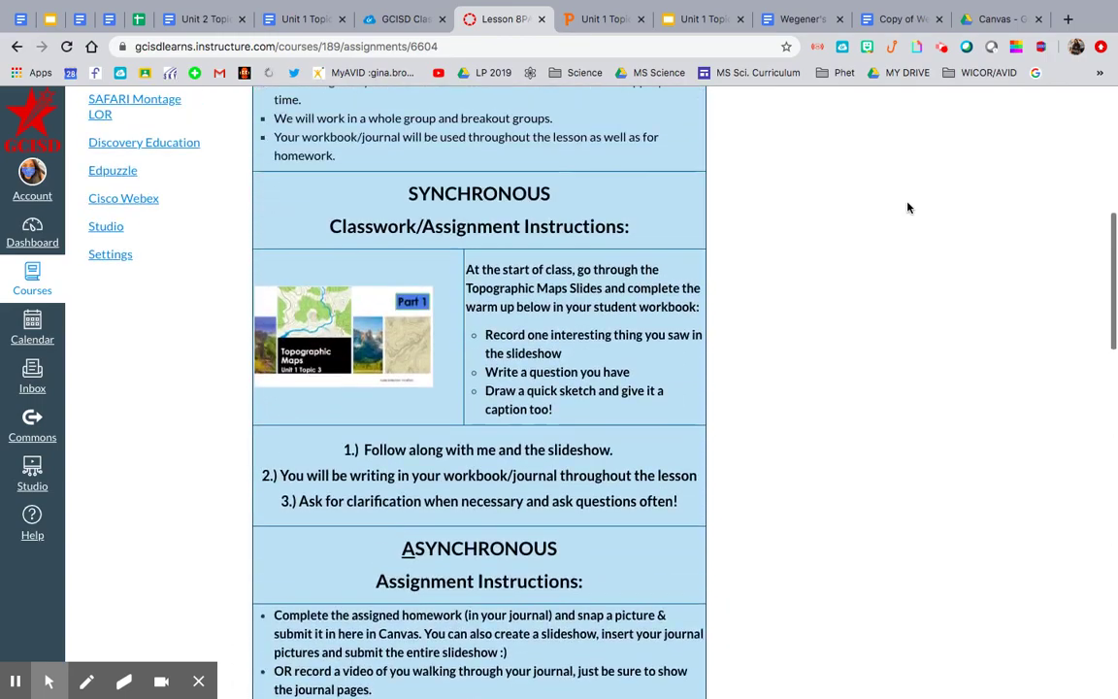
{"action": "scroll", "coordinate": [907, 207], "scroll_direction": "up", "scroll_amount": 8}
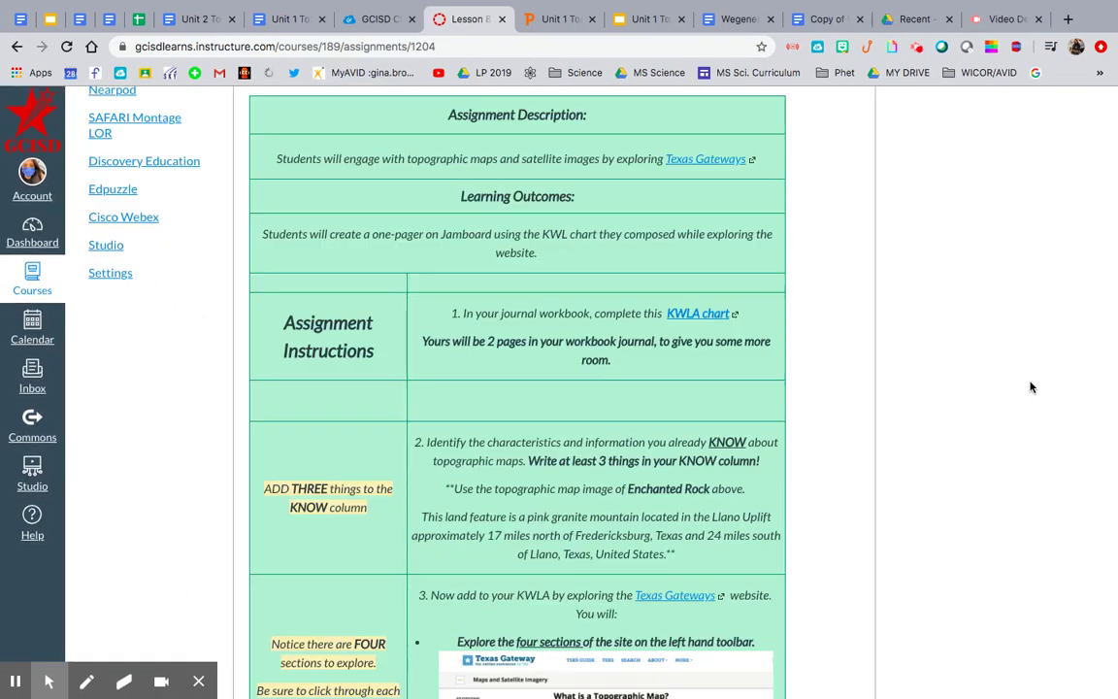
{"action": "scroll", "coordinate": [1031, 388], "scroll_direction": "up", "scroll_amount": 2}
- Scroll back to the top of the Engage: Topographic Maps page and click Edit
{"action": "scroll", "coordinate": [1031, 388], "scroll_direction": "up", "scroll_amount": 3}
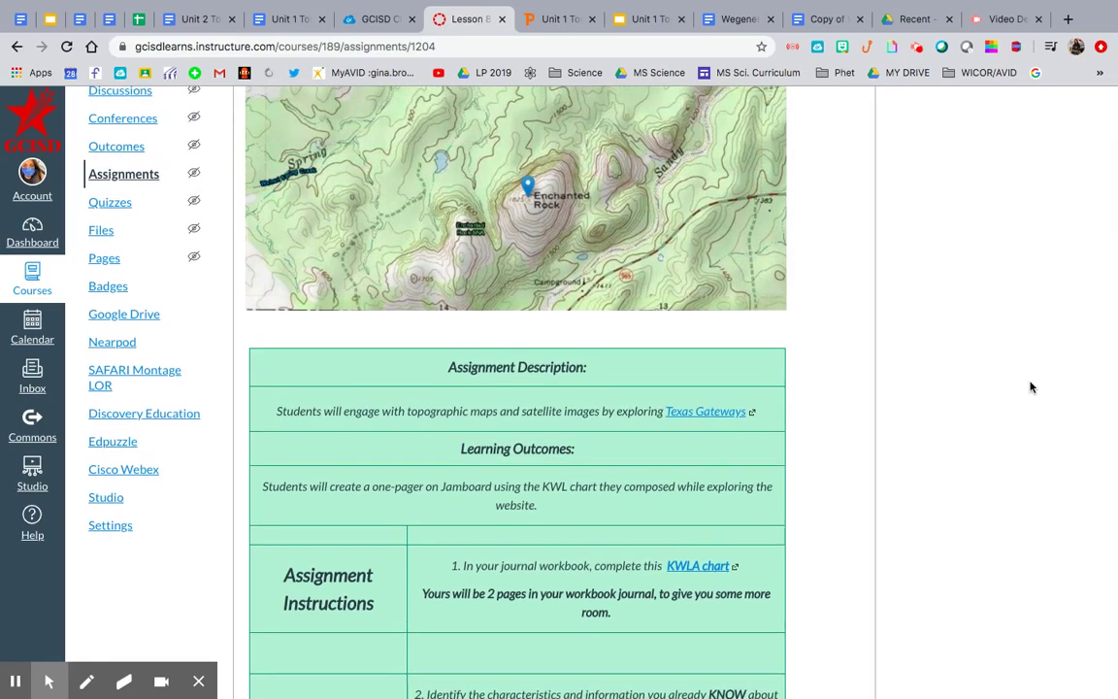
{"action": "scroll", "coordinate": [1031, 387], "scroll_direction": "up", "scroll_amount": 4}
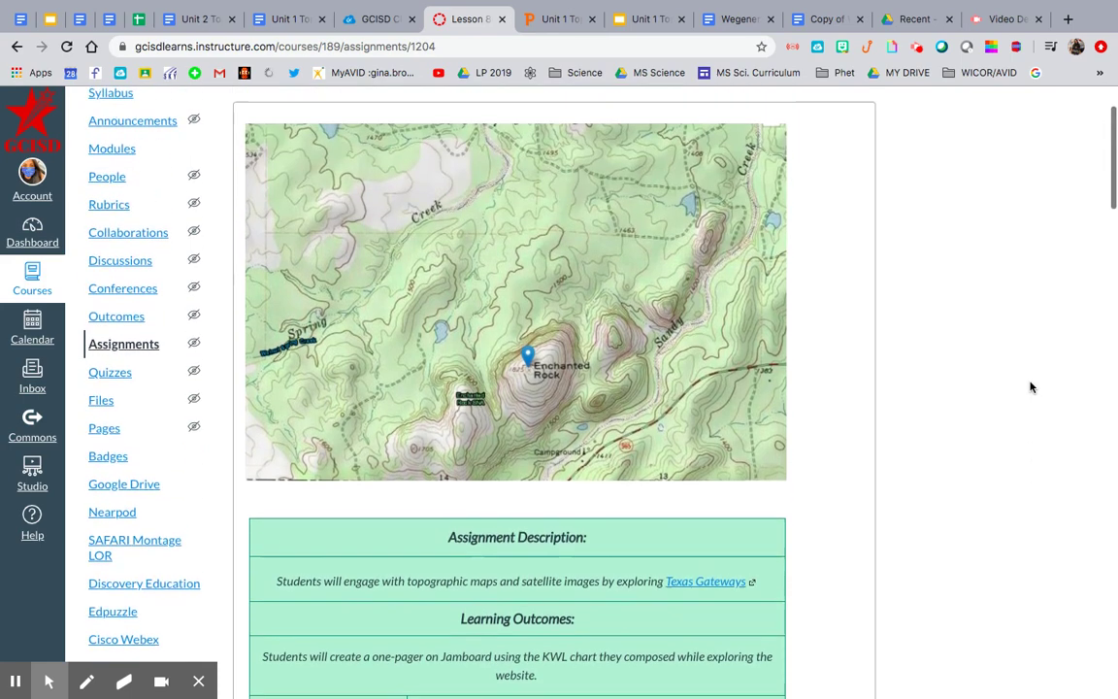
{"action": "scroll", "coordinate": [1031, 388], "scroll_direction": "down", "scroll_amount": 8}
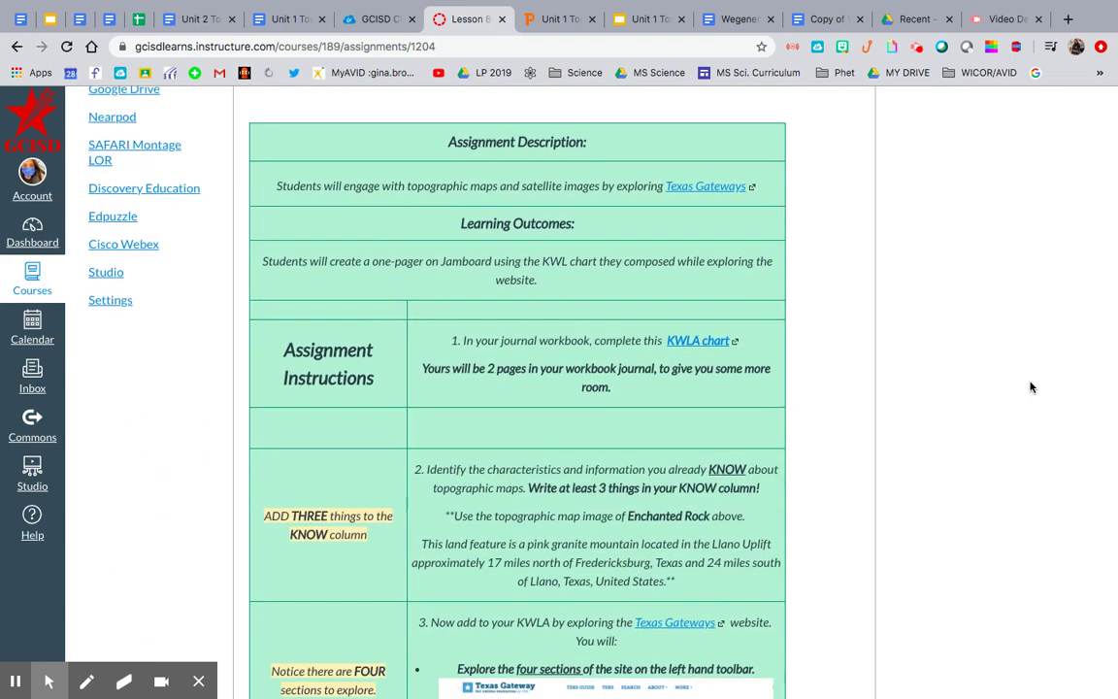
{"action": "scroll", "coordinate": [1031, 387], "scroll_direction": "up", "scroll_amount": 5}
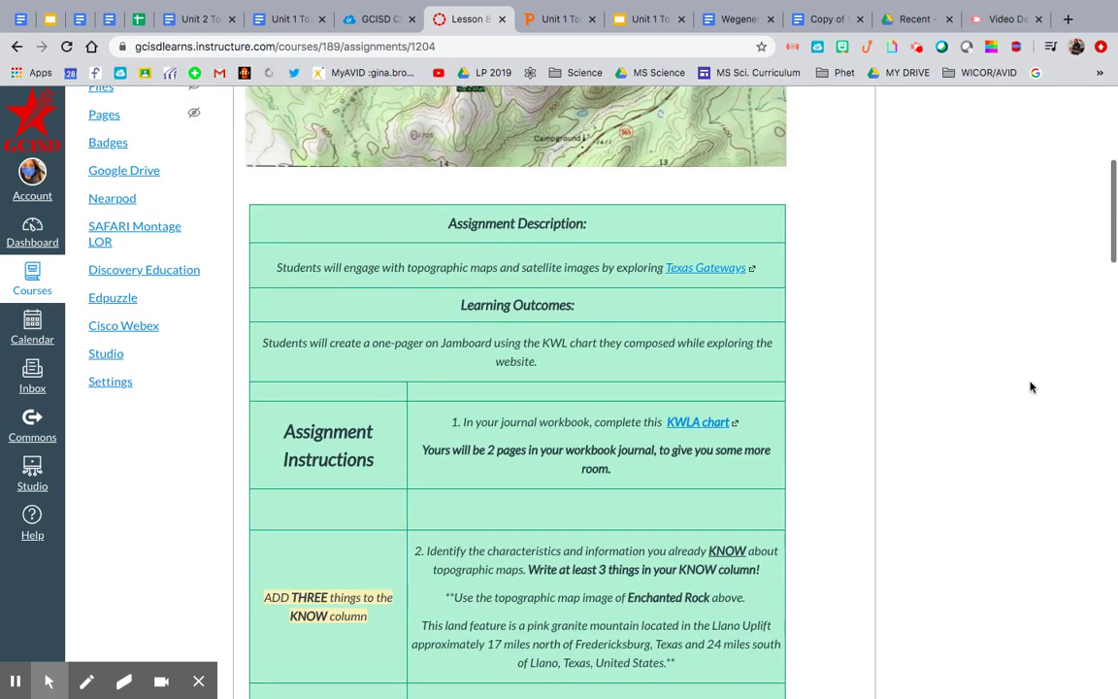
{"action": "scroll", "coordinate": [1031, 382], "scroll_direction": "down", "scroll_amount": 3}
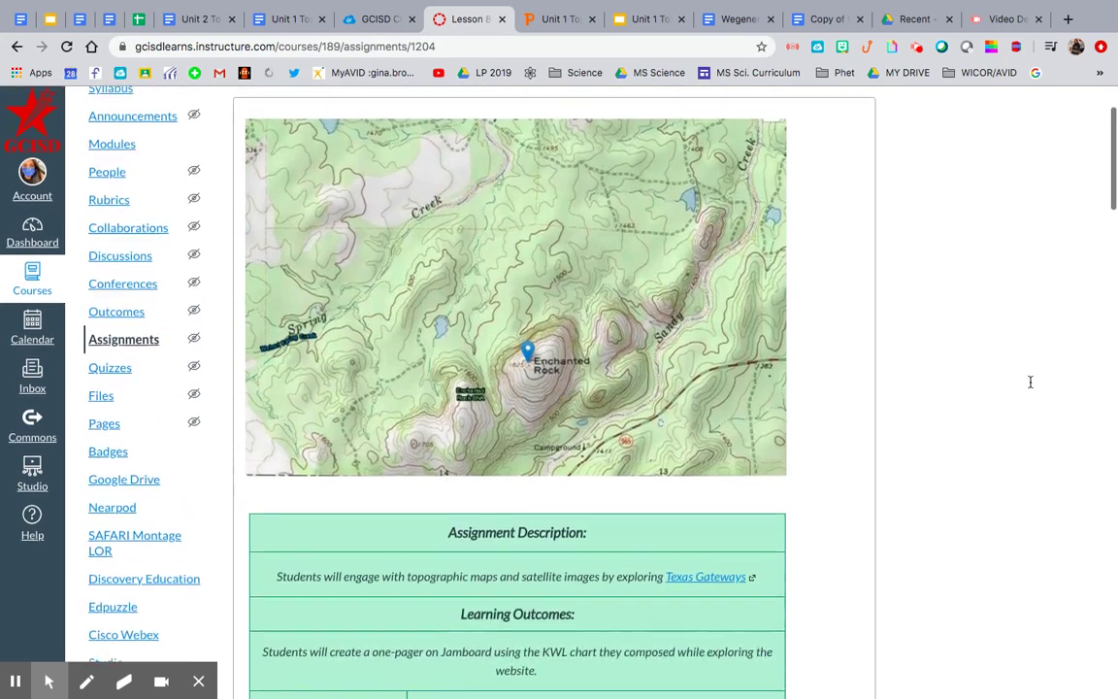
{"action": "scroll", "coordinate": [1031, 381], "scroll_direction": "up", "scroll_amount": 3}
{"action": "scroll", "coordinate": [1031, 382], "scroll_direction": "down", "scroll_amount": 1}
{"action": "left_click", "coordinate": [838, 153]}
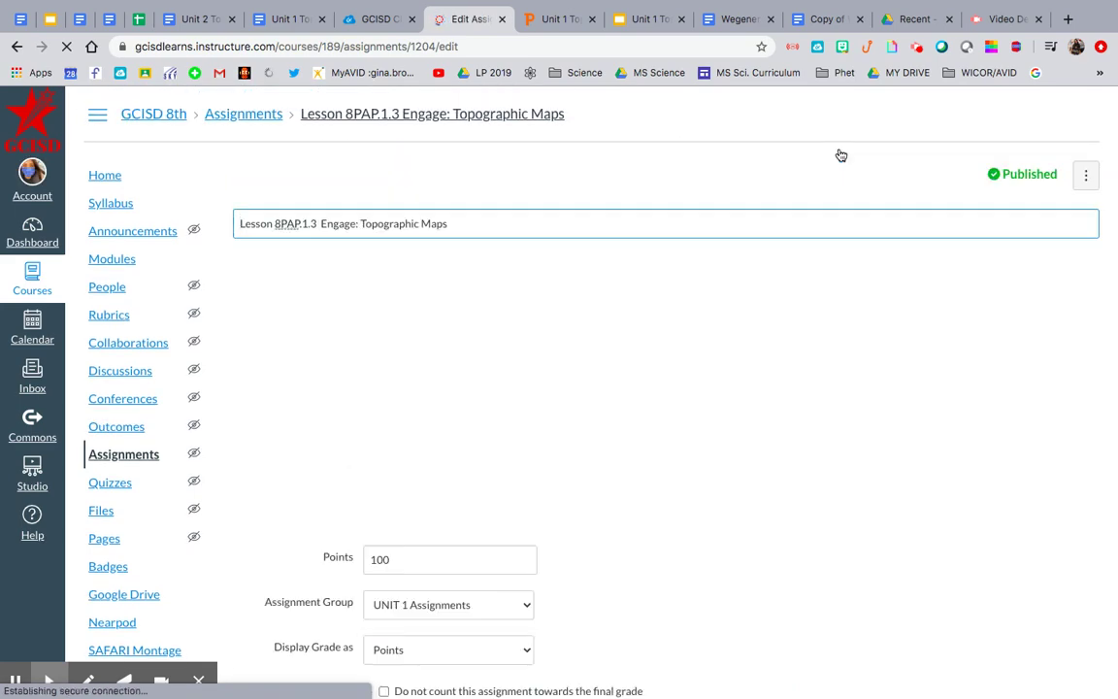
- Unlink the 'KWLA chart' text in the first instruction using Remove Link
{"action": "scroll", "coordinate": [890, 409], "scroll_direction": "down", "scroll_amount": 4}
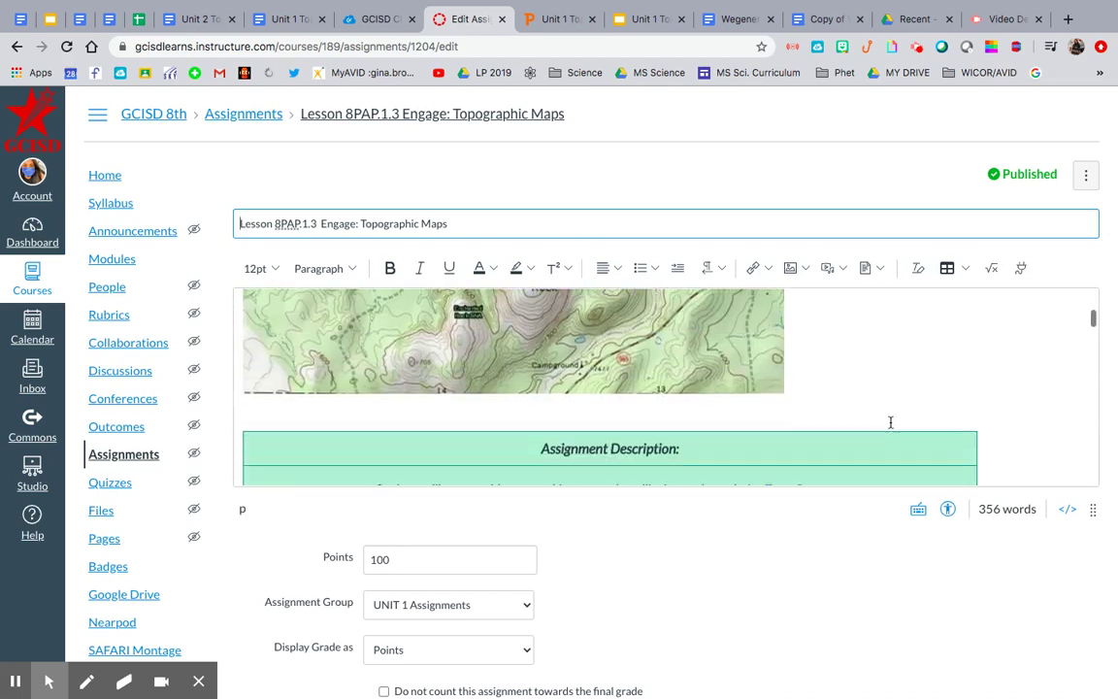
{"action": "scroll", "coordinate": [890, 423], "scroll_direction": "down", "scroll_amount": 4}
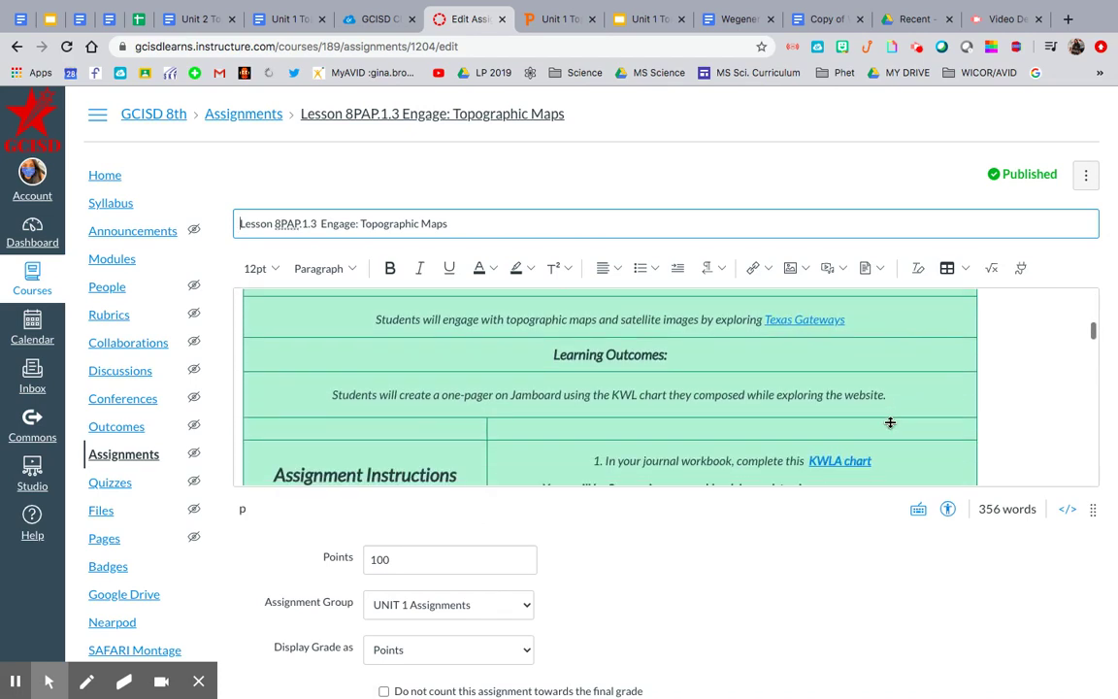
{"action": "left_click", "coordinate": [854, 374]}
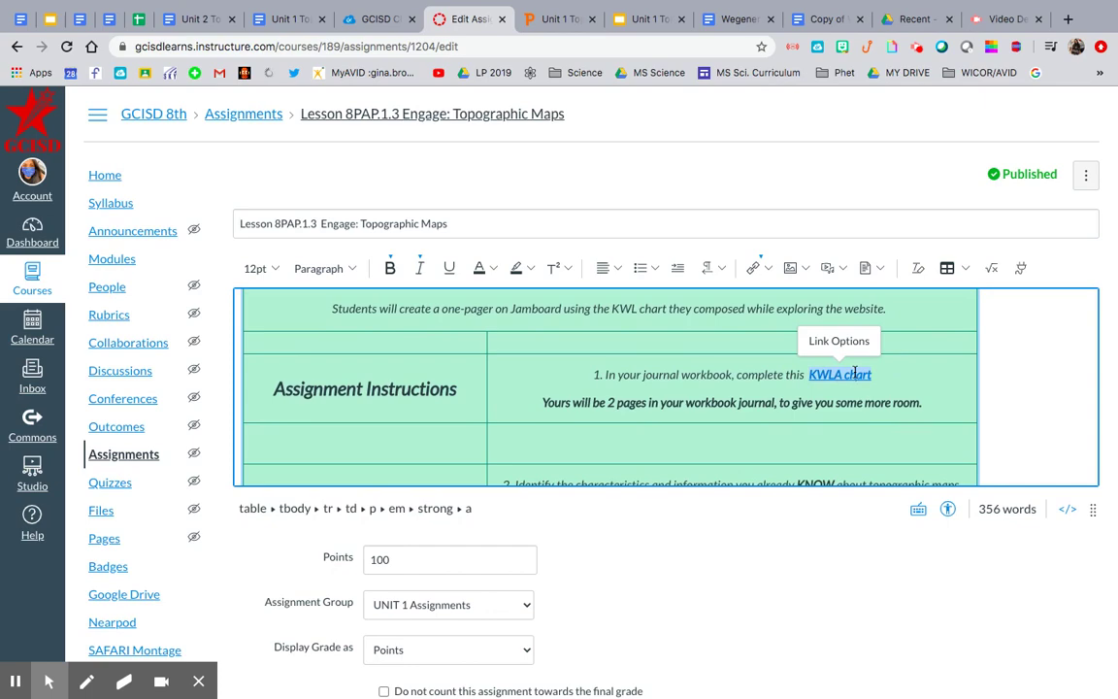
{"action": "left_click", "coordinate": [771, 270]}
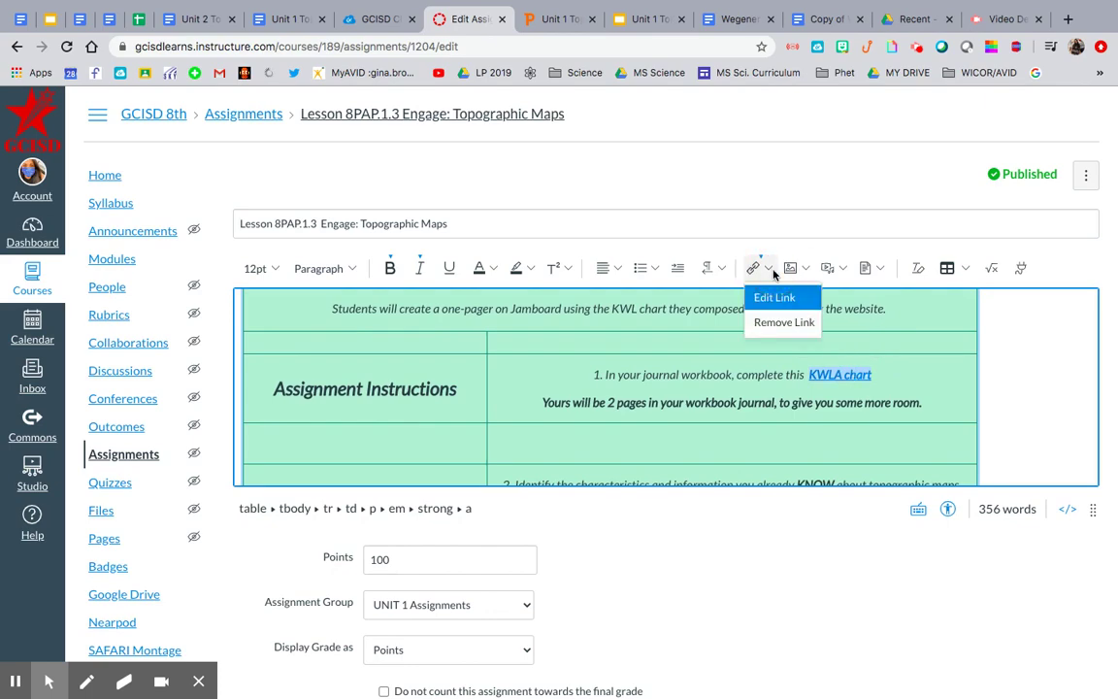
{"action": "left_click", "coordinate": [784, 322]}
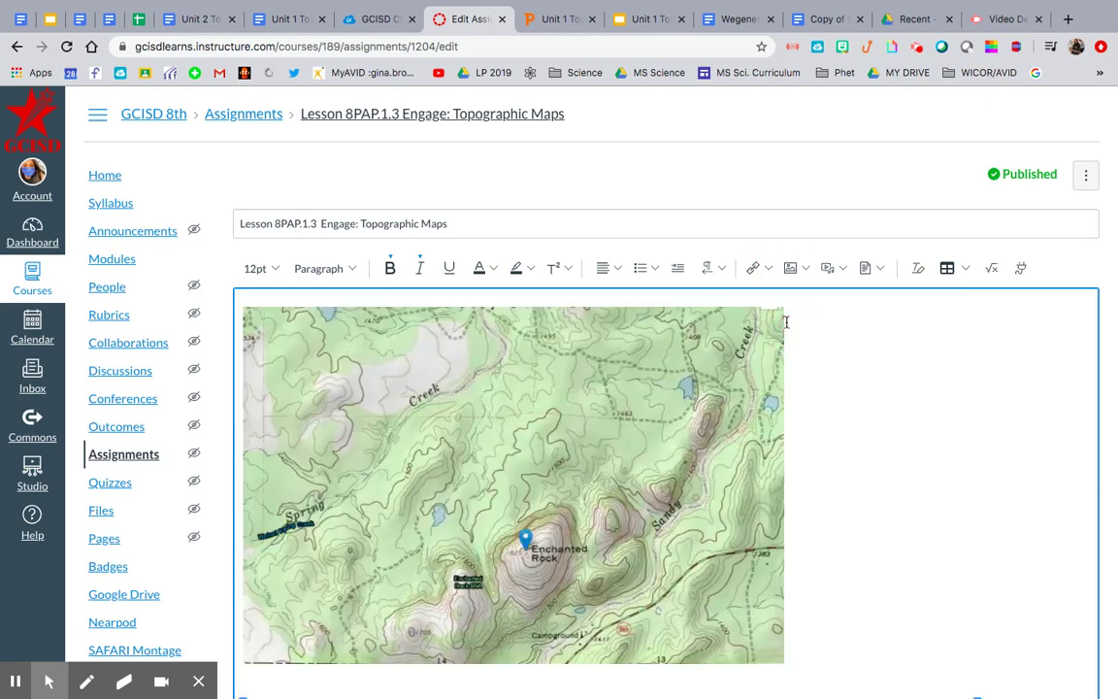
- Glance at Google Drive recent files, then keep the submission type as Online
{"action": "left_click", "coordinate": [898, 19]}
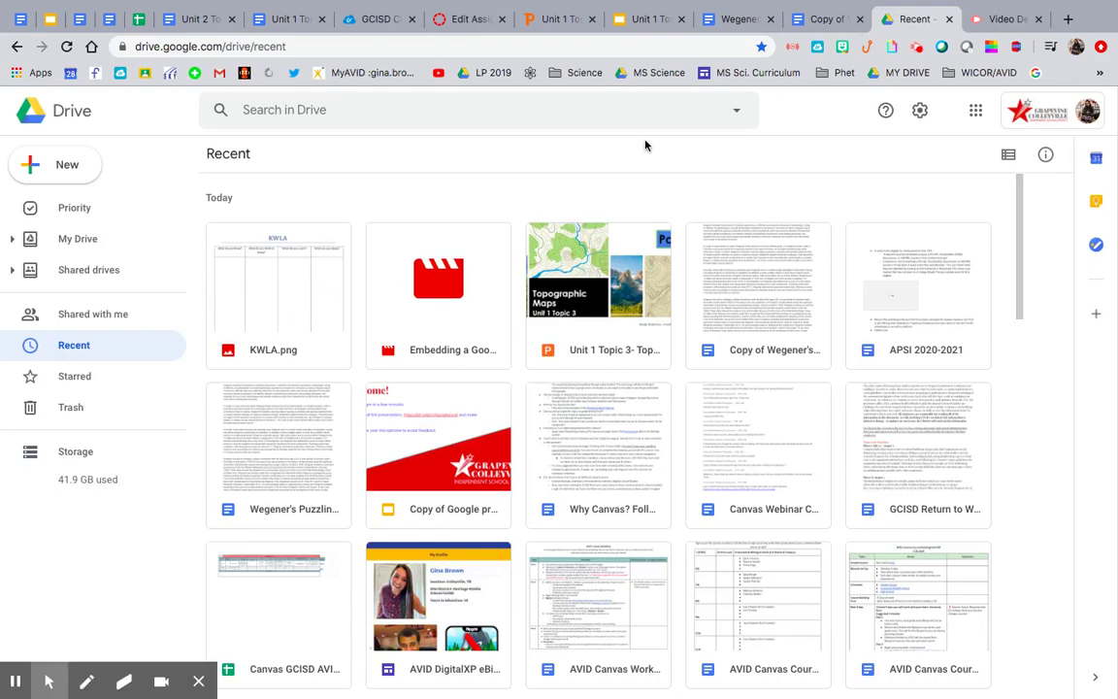
{"action": "left_click", "coordinate": [471, 19]}
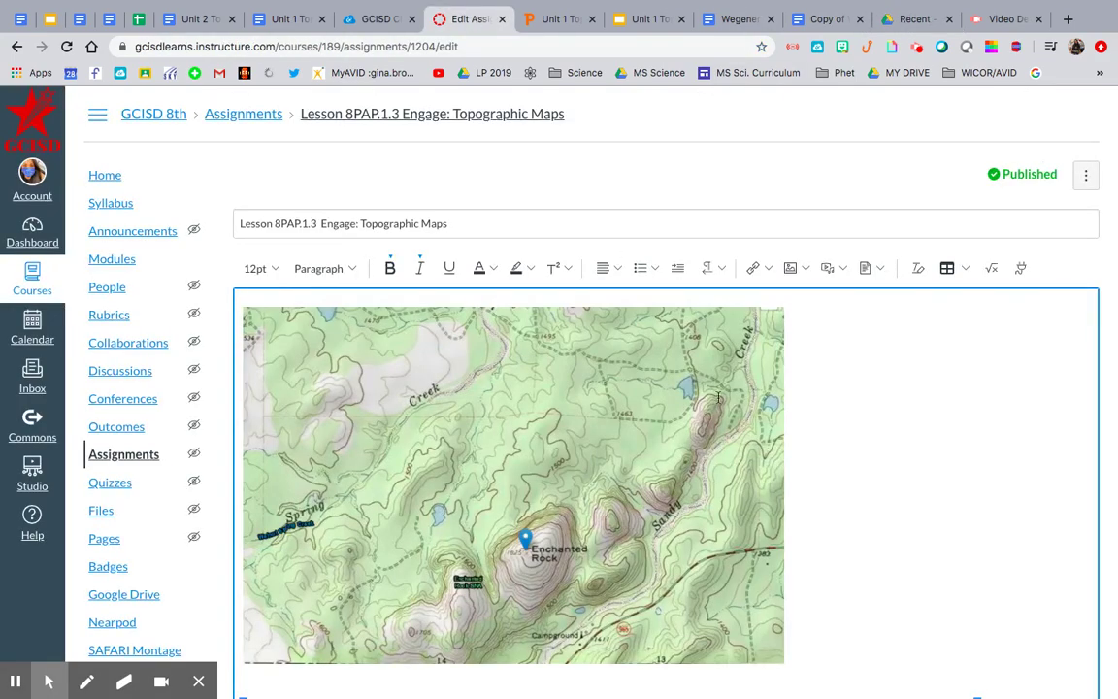
{"action": "scroll", "coordinate": [718, 397], "scroll_direction": "down", "scroll_amount": 20}
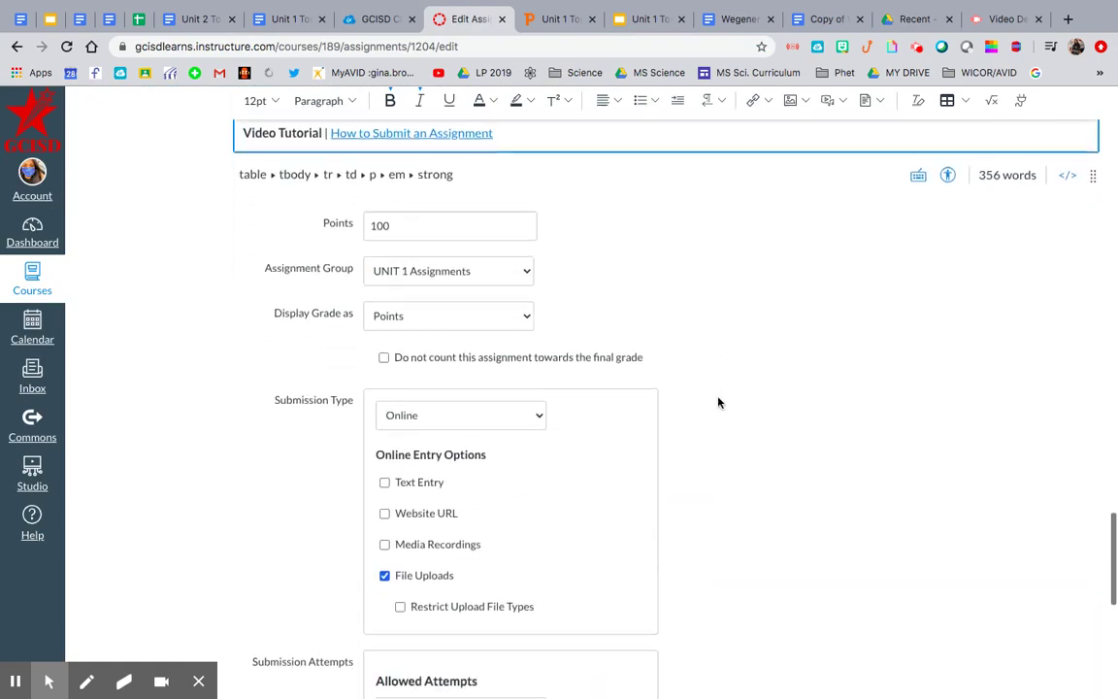
{"action": "scroll", "coordinate": [718, 401], "scroll_direction": "down", "scroll_amount": 1}
{"action": "left_click", "coordinate": [469, 403]}
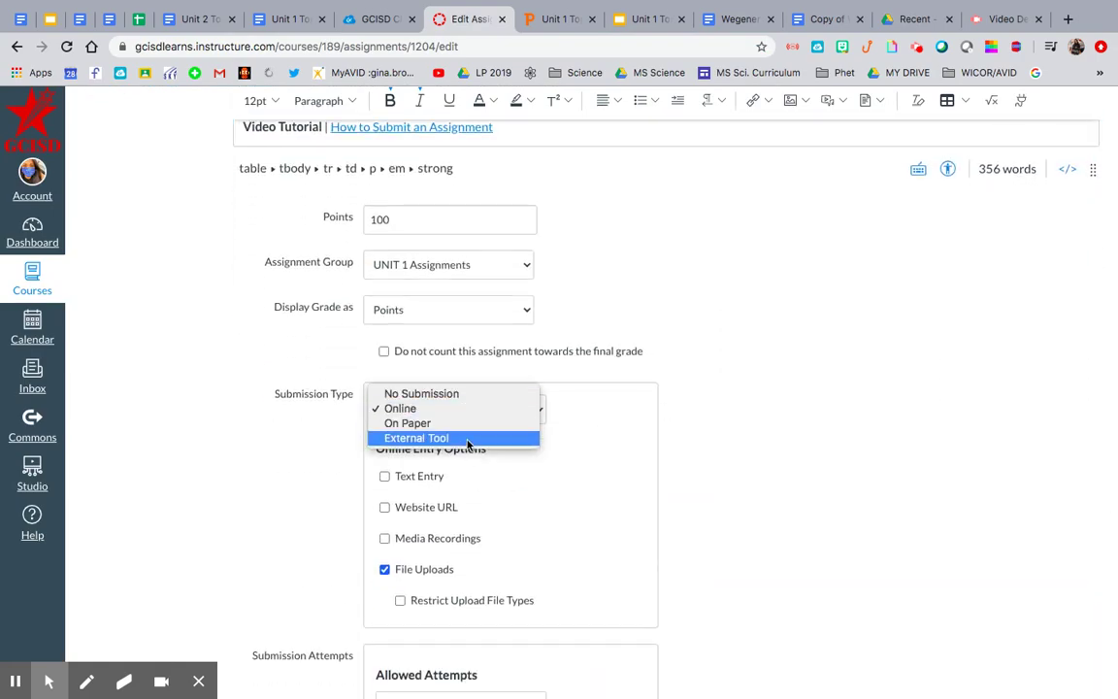
{"action": "left_click", "coordinate": [768, 391]}
{"action": "scroll", "coordinate": [767, 391], "scroll_direction": "up", "scroll_amount": 20}
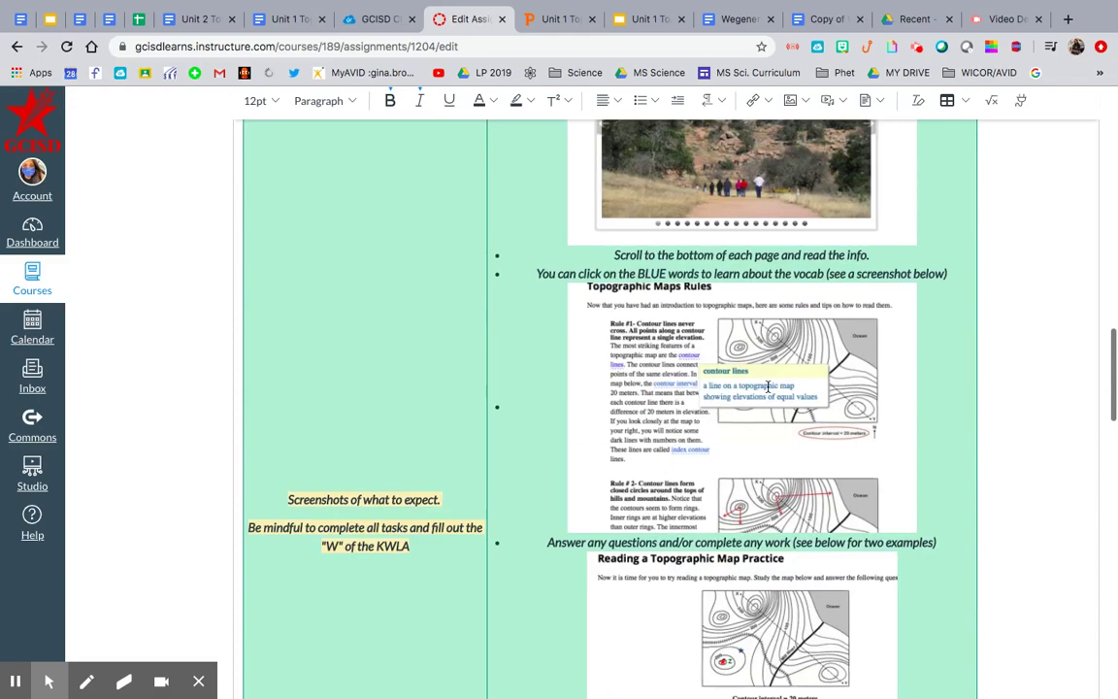
{"action": "scroll", "coordinate": [768, 386], "scroll_direction": "up", "scroll_amount": 15}
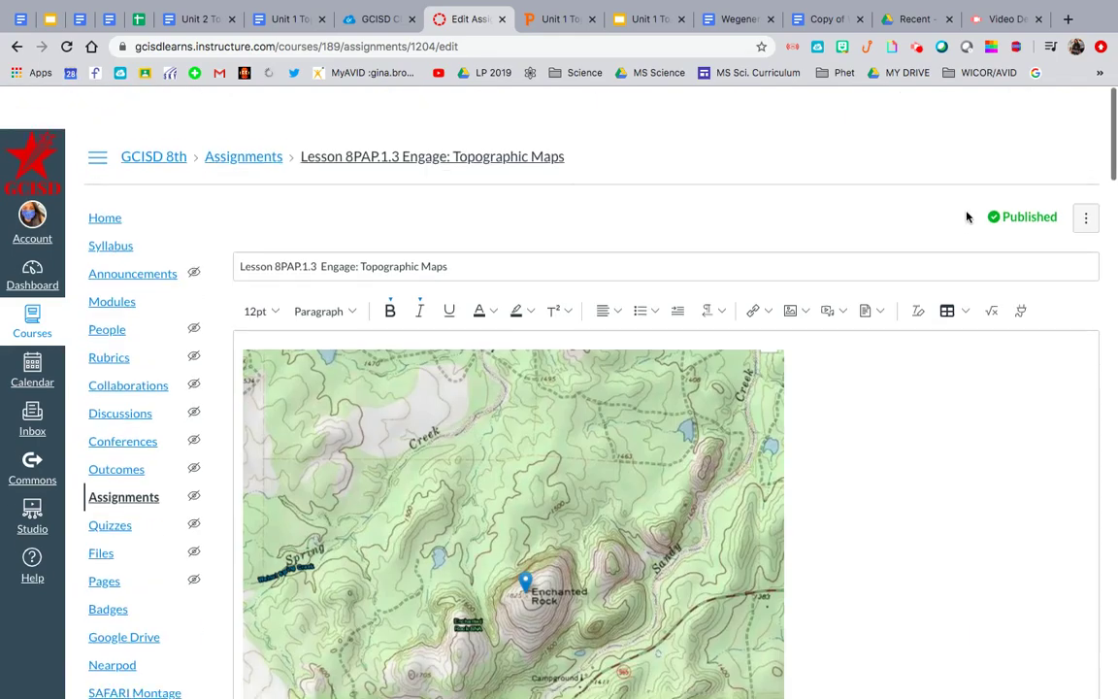
- Insert KWLA.png from the Drive Canvas folder through Apps > Google Apps and EMBED
{"action": "scroll", "coordinate": [966, 218], "scroll_direction": "down", "scroll_amount": 1}
{"action": "left_click", "coordinate": [1021, 268]}
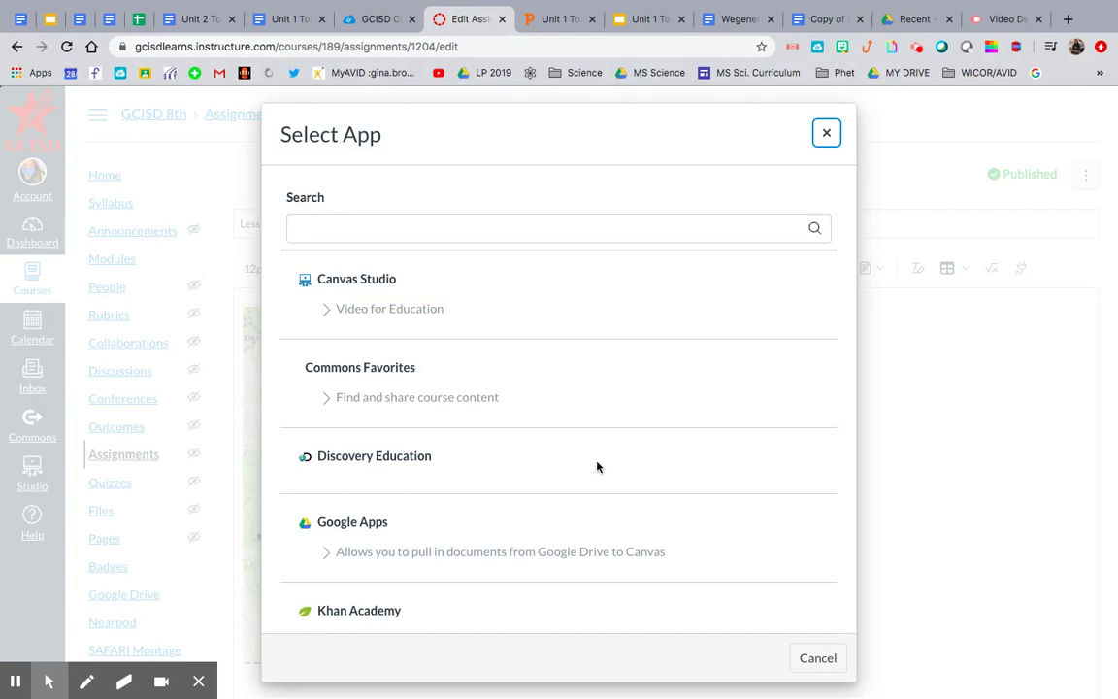
{"action": "scroll", "coordinate": [597, 466], "scroll_direction": "down", "scroll_amount": 2}
{"action": "left_click", "coordinate": [385, 427]}
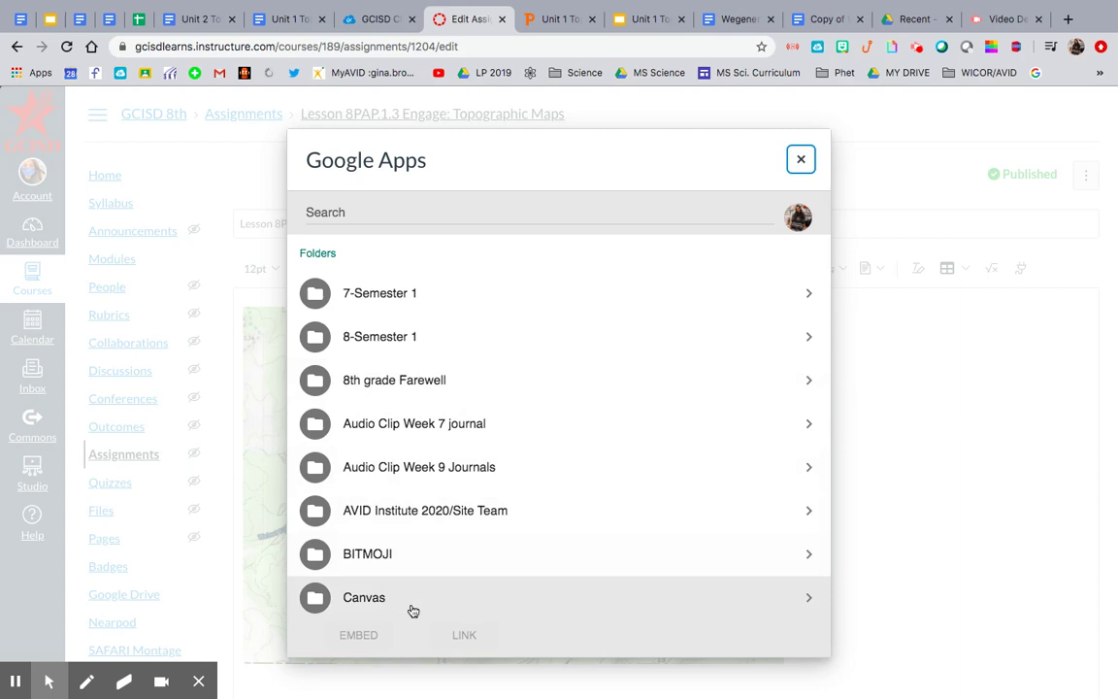
{"action": "left_click", "coordinate": [413, 609]}
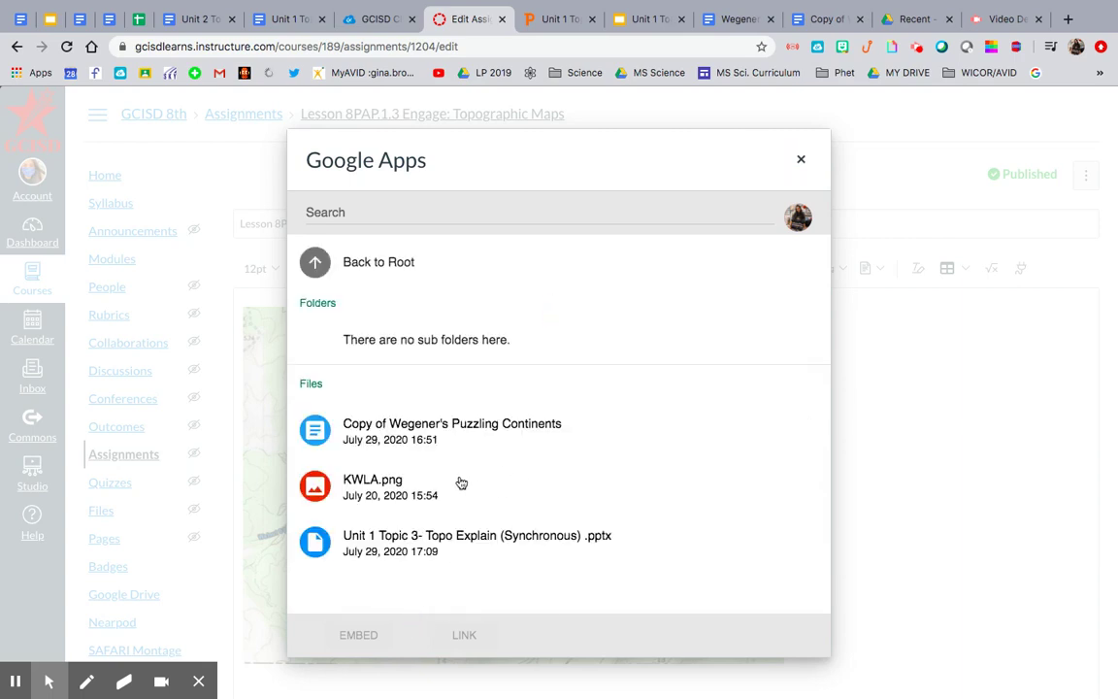
{"action": "left_click", "coordinate": [432, 482]}
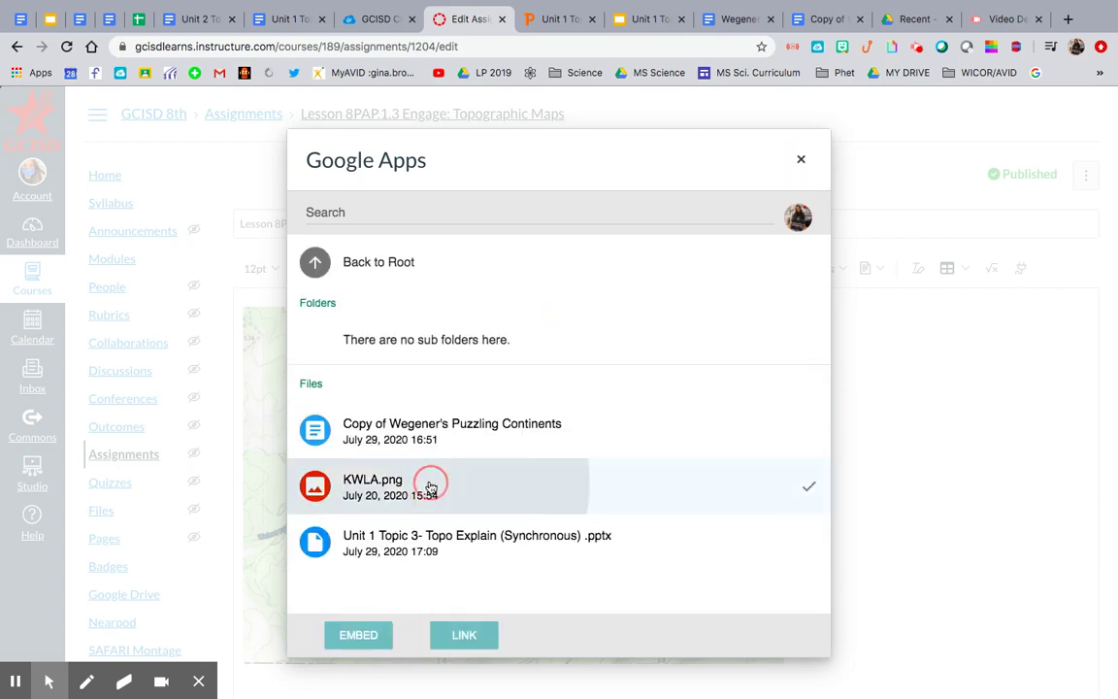
{"action": "left_click", "coordinate": [360, 631]}
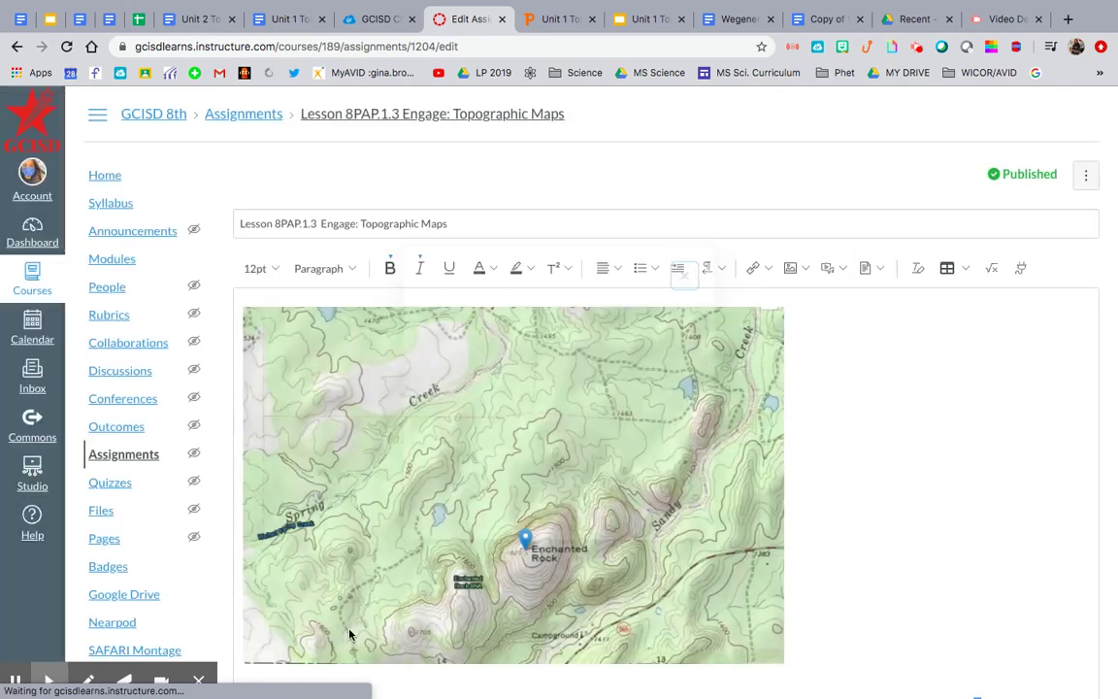
{"action": "scroll", "coordinate": [313, 564], "scroll_direction": "down", "scroll_amount": 10}
{"action": "scroll", "coordinate": [792, 527], "scroll_direction": "down", "scroll_amount": 1}
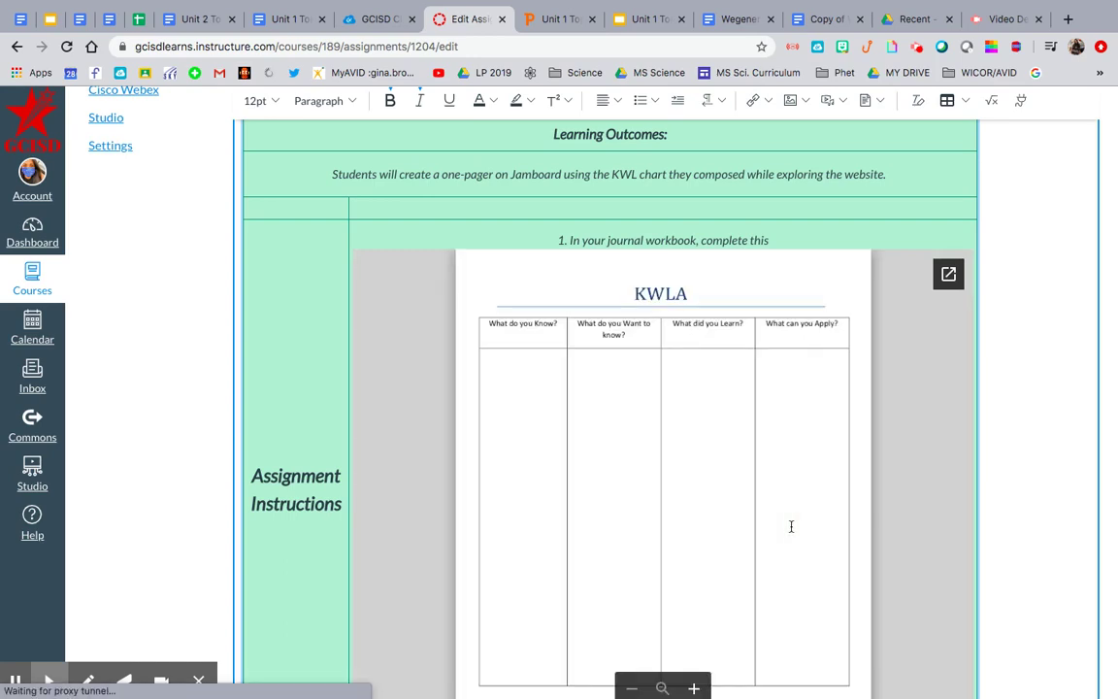
{"action": "scroll", "coordinate": [791, 526], "scroll_direction": "down", "scroll_amount": 1}
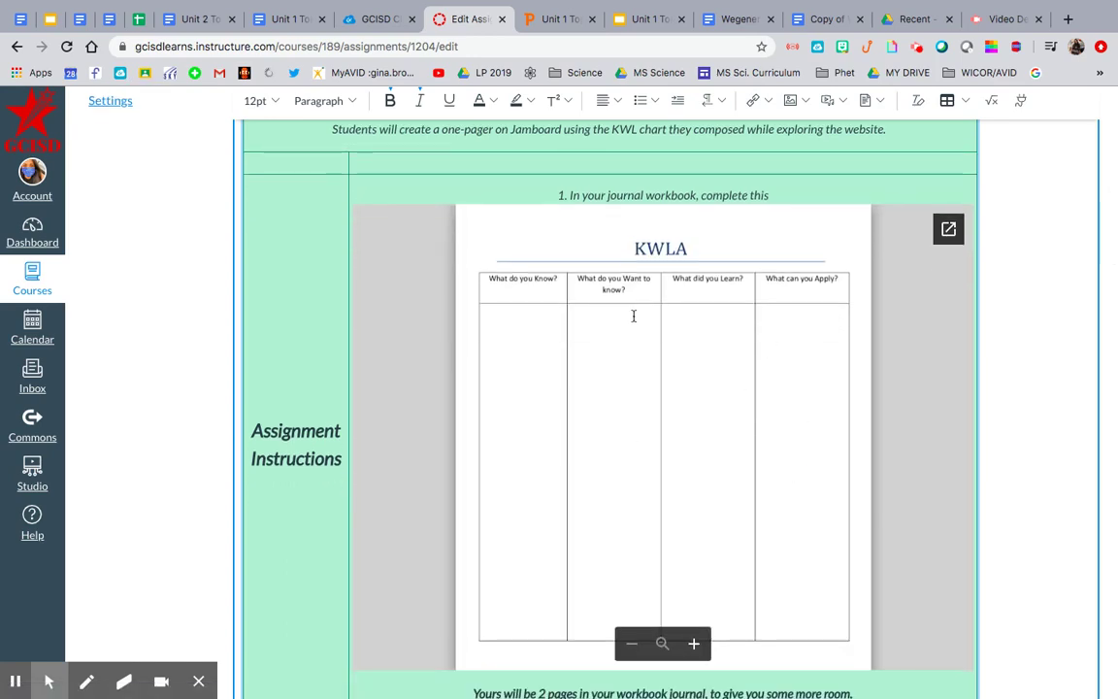
{"action": "scroll", "coordinate": [635, 315], "scroll_direction": "down", "scroll_amount": 3}
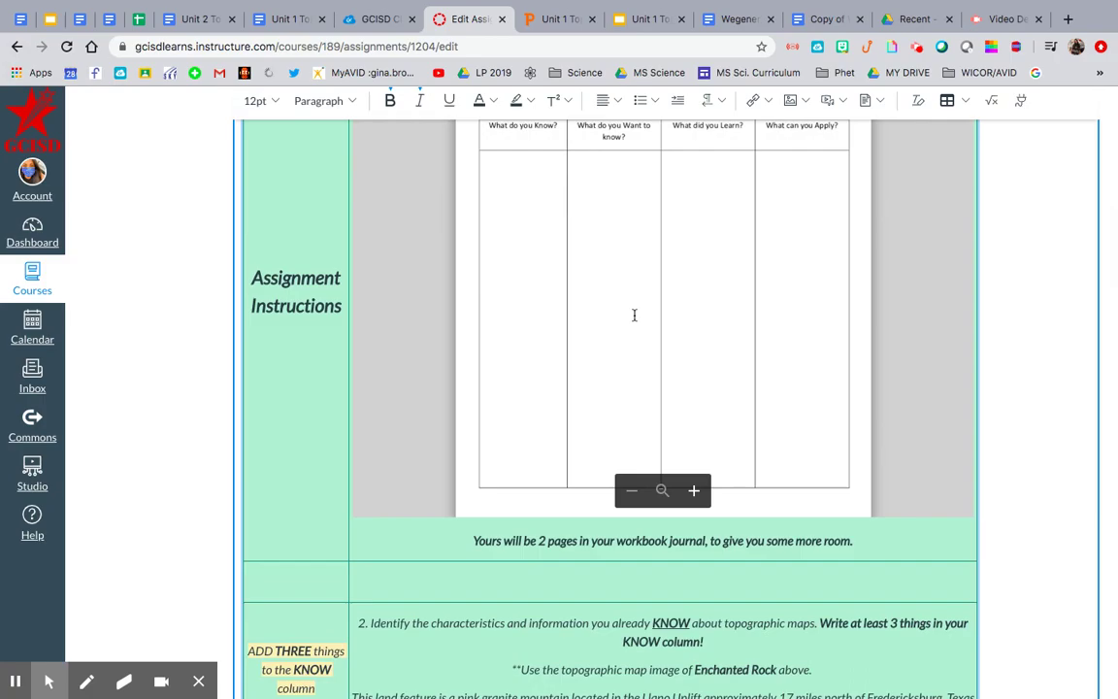
{"action": "scroll", "coordinate": [635, 314], "scroll_direction": "down", "scroll_amount": 20}
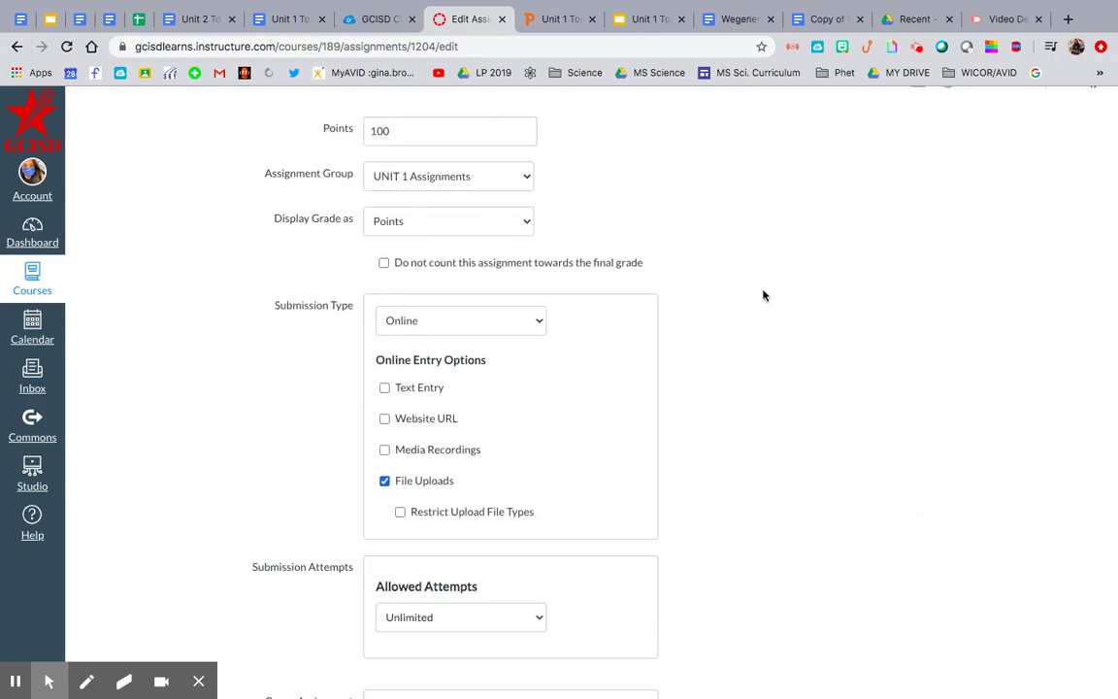
{"action": "scroll", "coordinate": [763, 296], "scroll_direction": "up", "scroll_amount": 20}
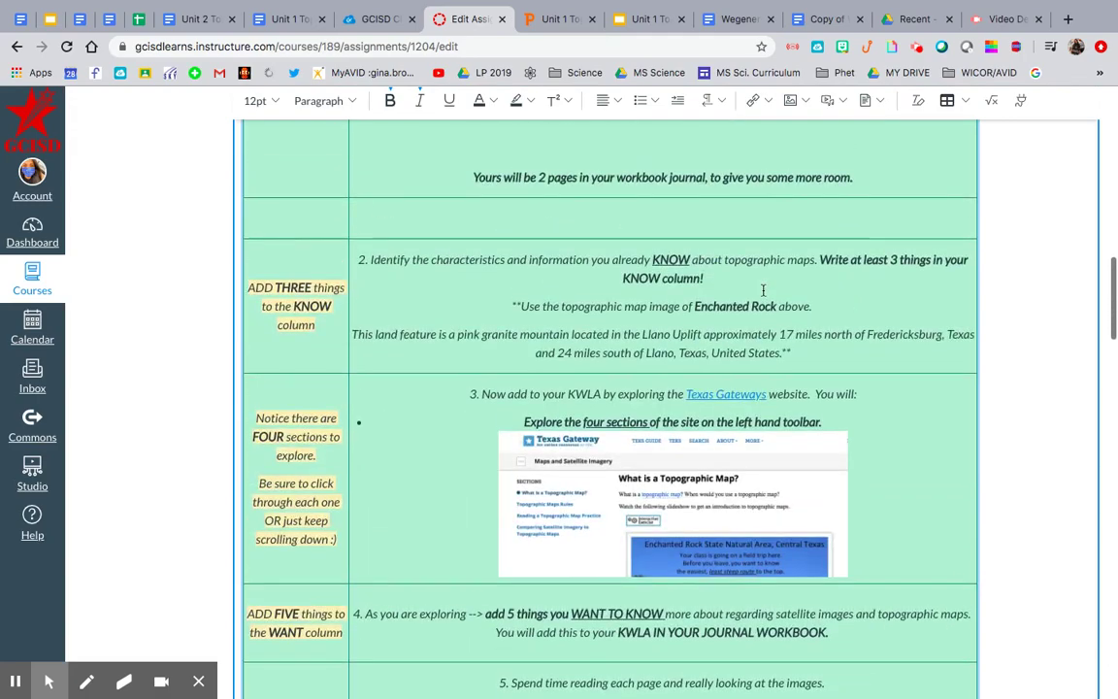
{"action": "scroll", "coordinate": [763, 290], "scroll_direction": "up", "scroll_amount": 10}
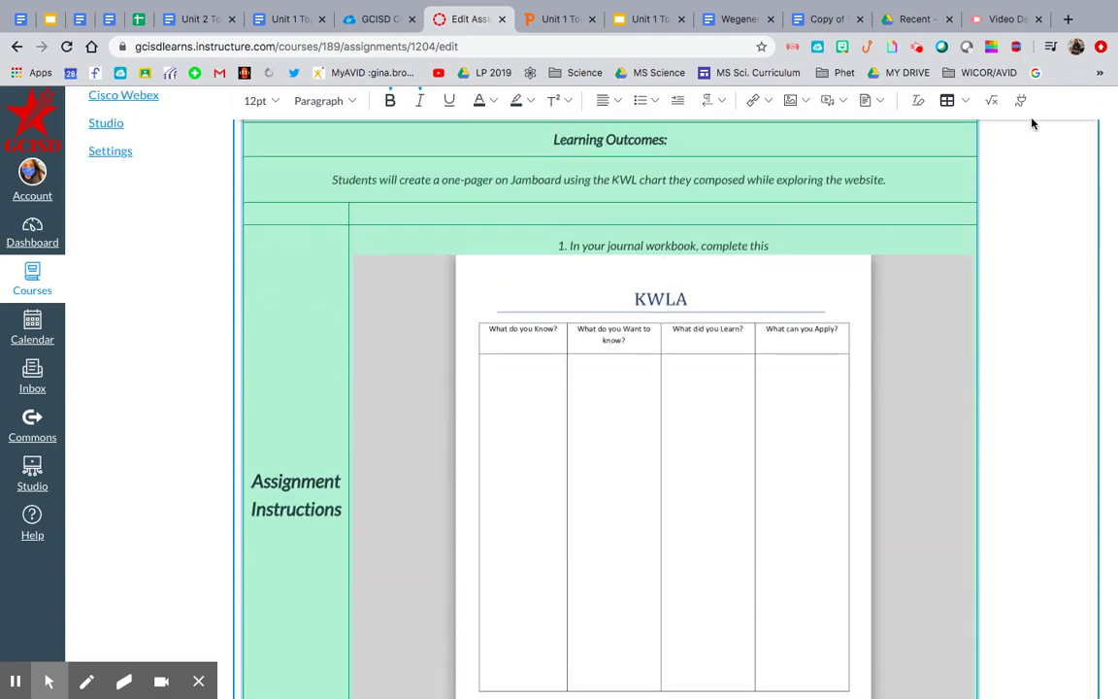
{"action": "scroll", "coordinate": [844, 333], "scroll_direction": "down", "scroll_amount": 20}
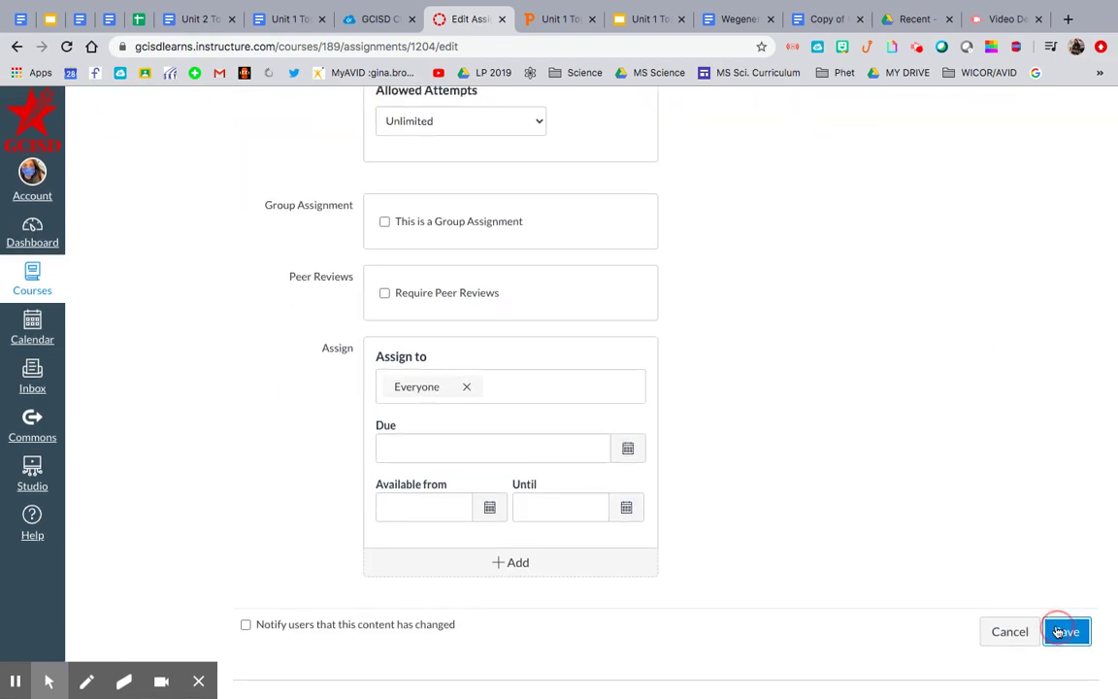
- Save the Engage assignment and scroll the page to check the embedded KWLA chart
{"action": "left_click", "coordinate": [1058, 632]}
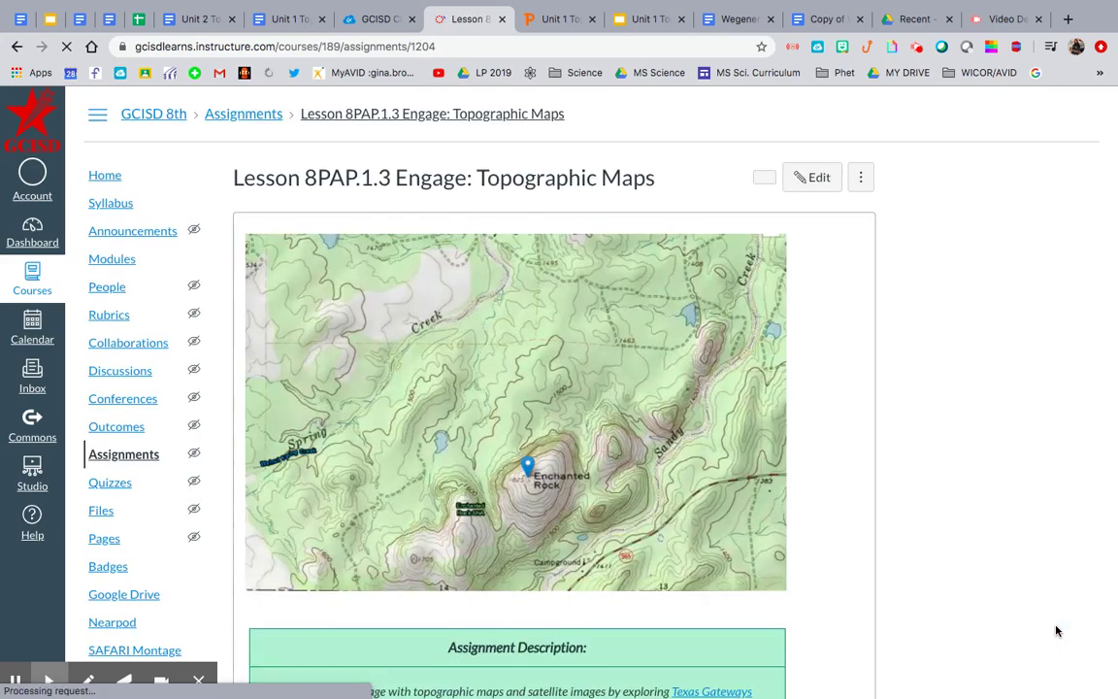
{"action": "scroll", "coordinate": [812, 384], "scroll_direction": "down", "scroll_amount": 4}
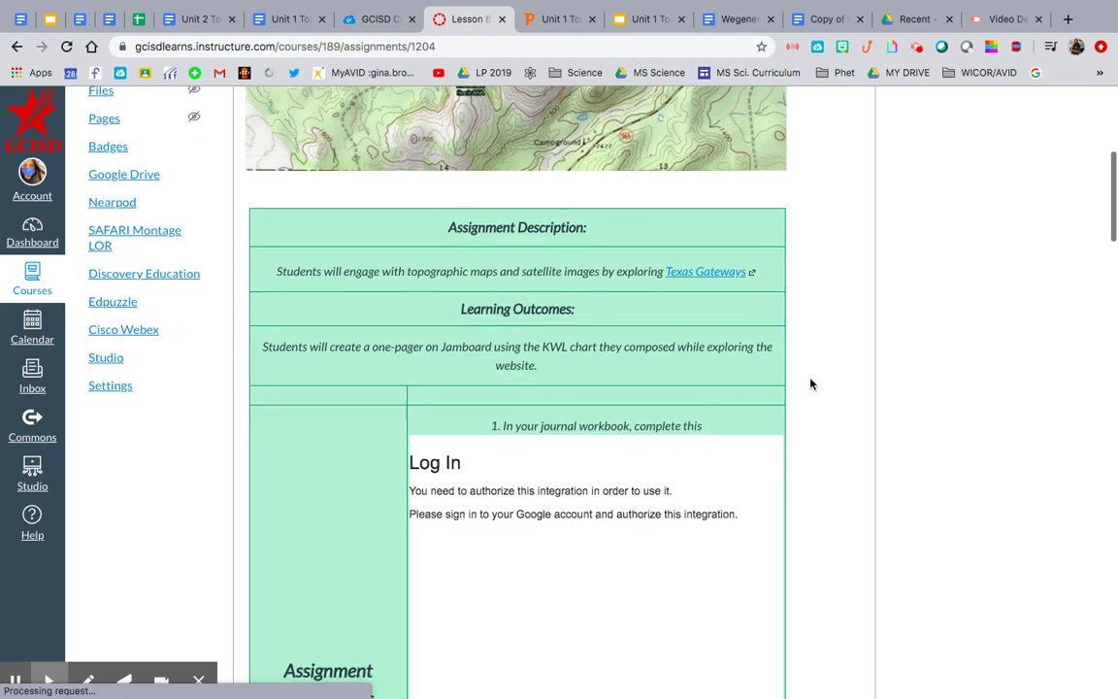
{"action": "scroll", "coordinate": [811, 384], "scroll_direction": "down", "scroll_amount": 2}
{"action": "scroll", "coordinate": [811, 384], "scroll_direction": "down", "scroll_amount": 1}
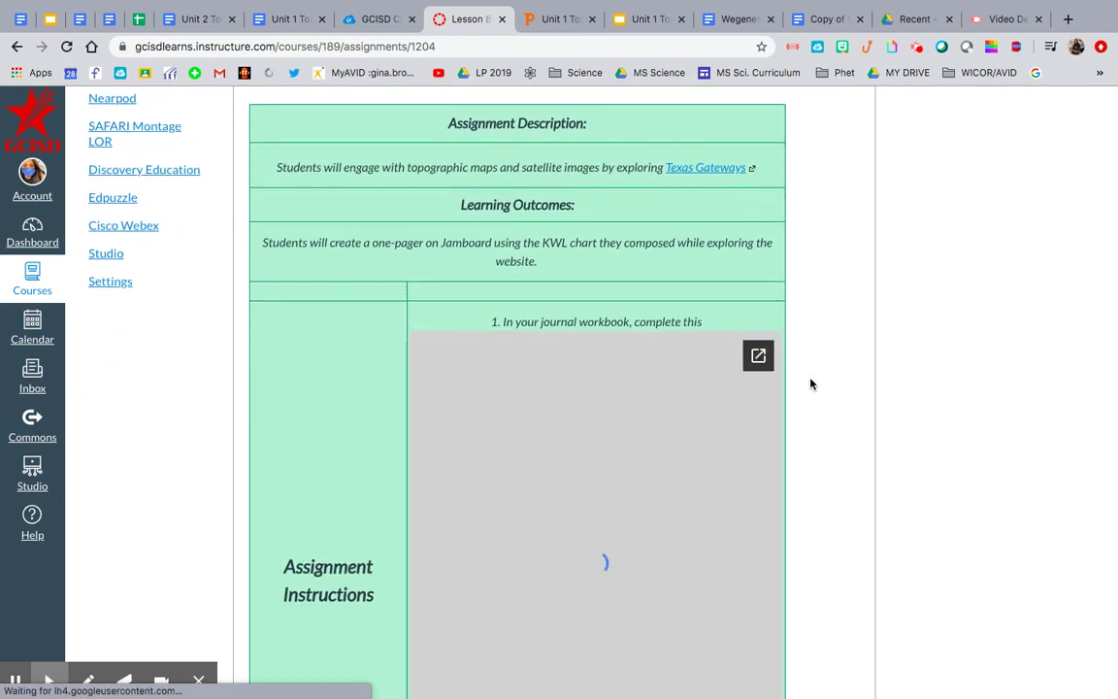
{"action": "scroll", "coordinate": [676, 415], "scroll_direction": "down", "scroll_amount": 2}
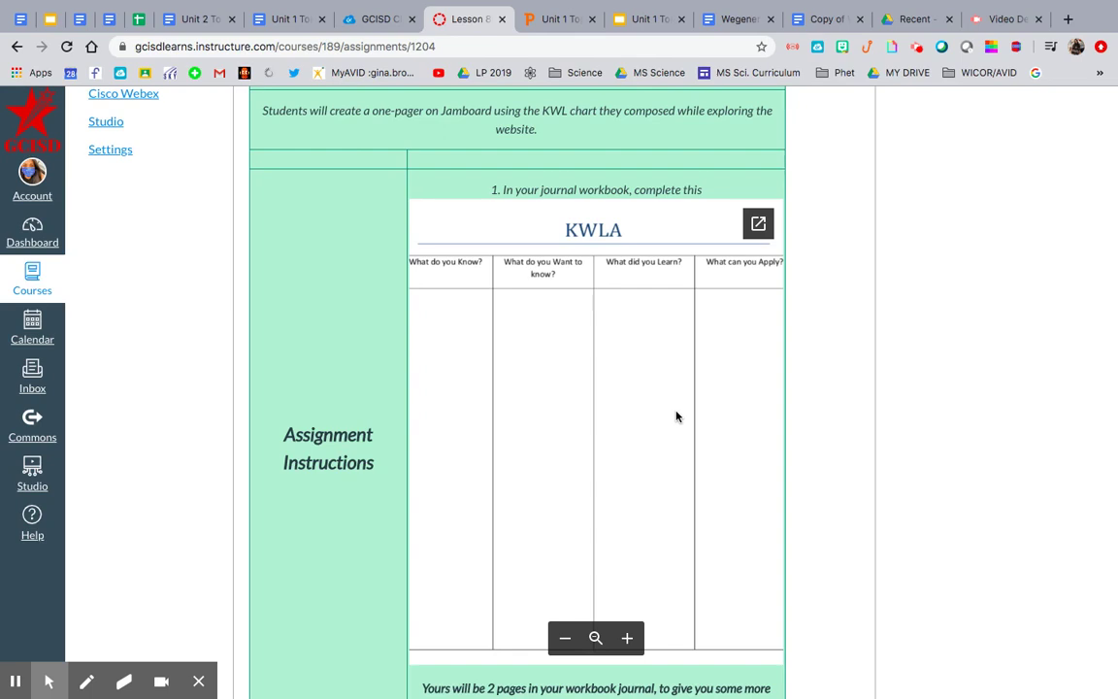
{"action": "scroll", "coordinate": [677, 416], "scroll_direction": "up", "scroll_amount": 1}
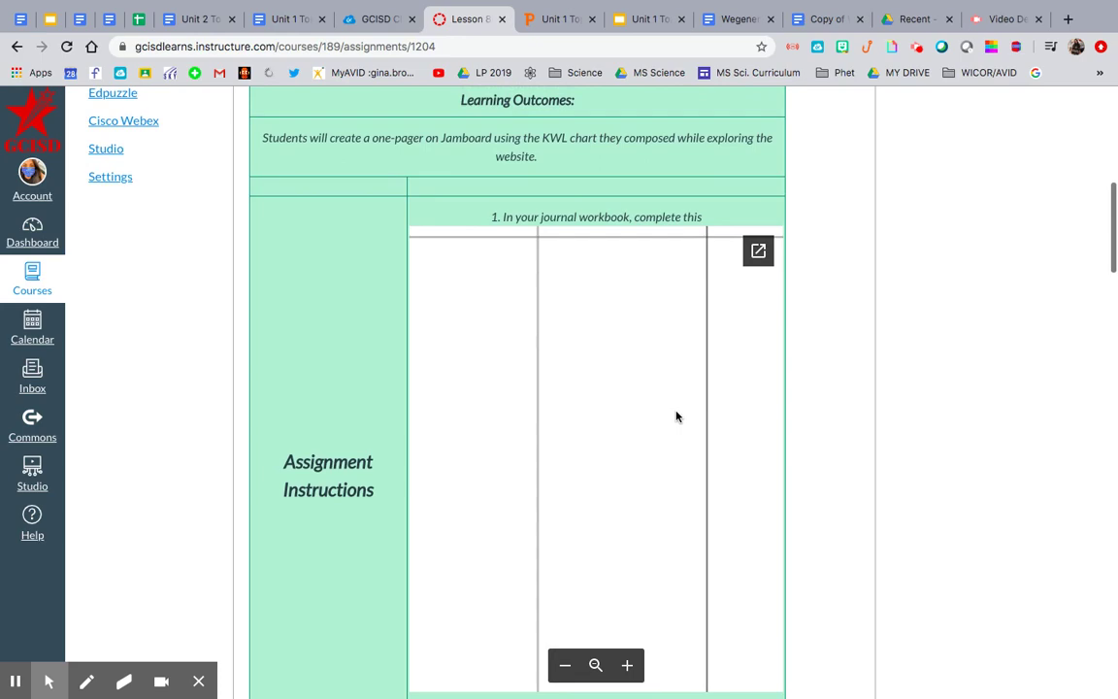
{"action": "scroll", "coordinate": [854, 236], "scroll_direction": "up", "scroll_amount": 10}
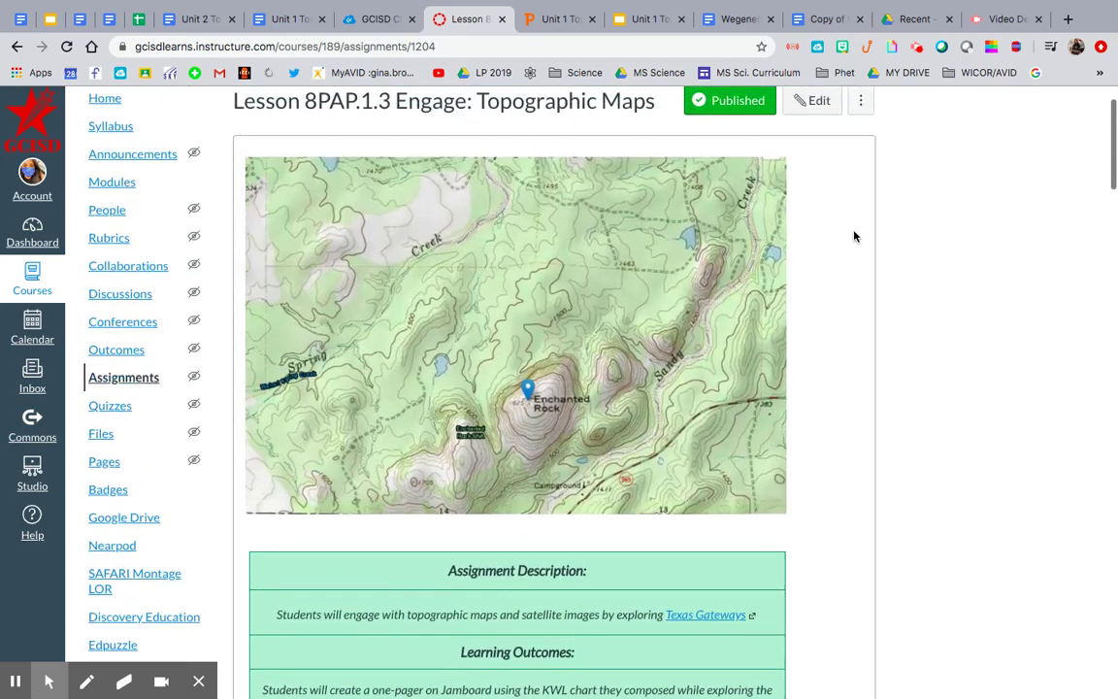